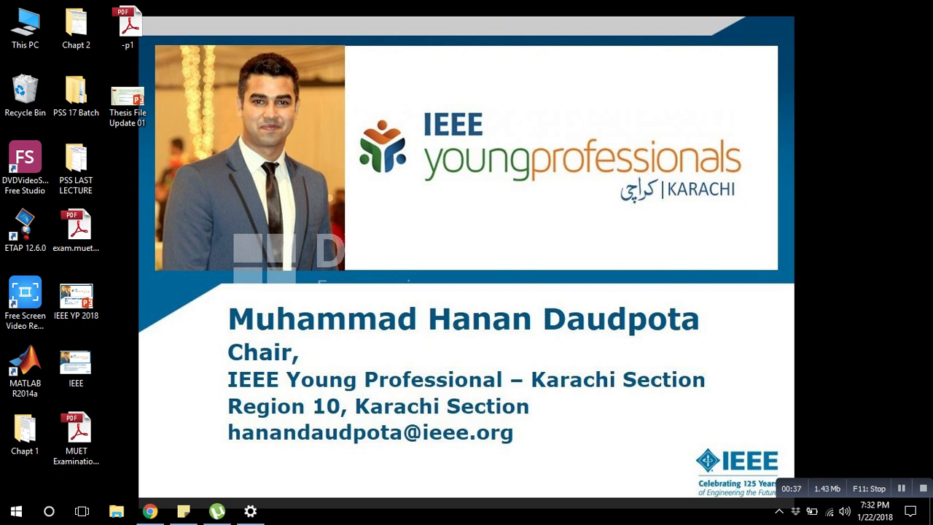
Switch from the title slide to Chrome showing the Google homepage.
click(150, 511)
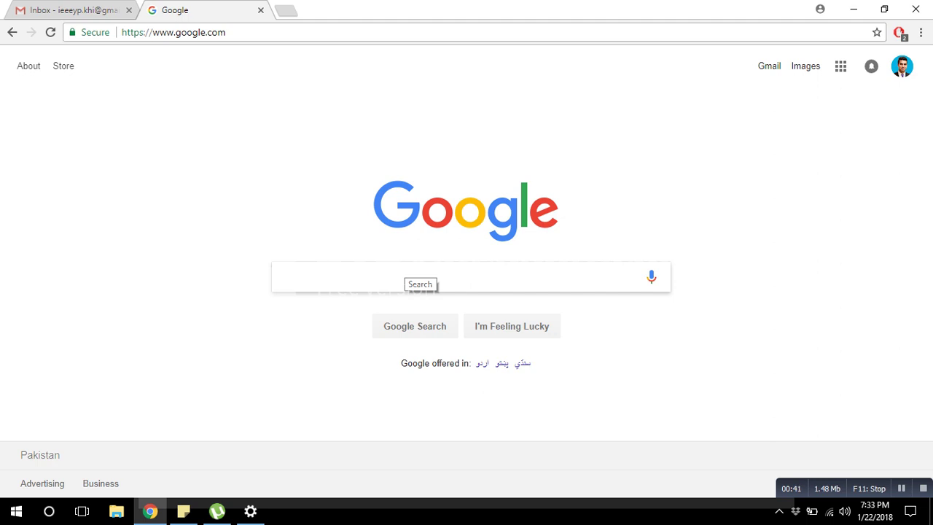
Search Google for IEEE, open the ieee.org result in a new tab, and start a blank tab.
text(IEEE)
key(Return)
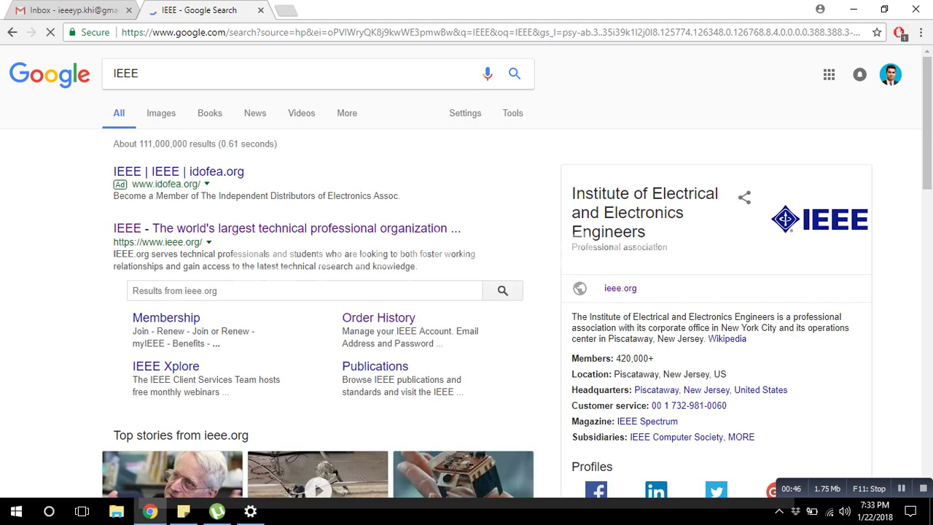
right_click(219, 227)
click(269, 235)
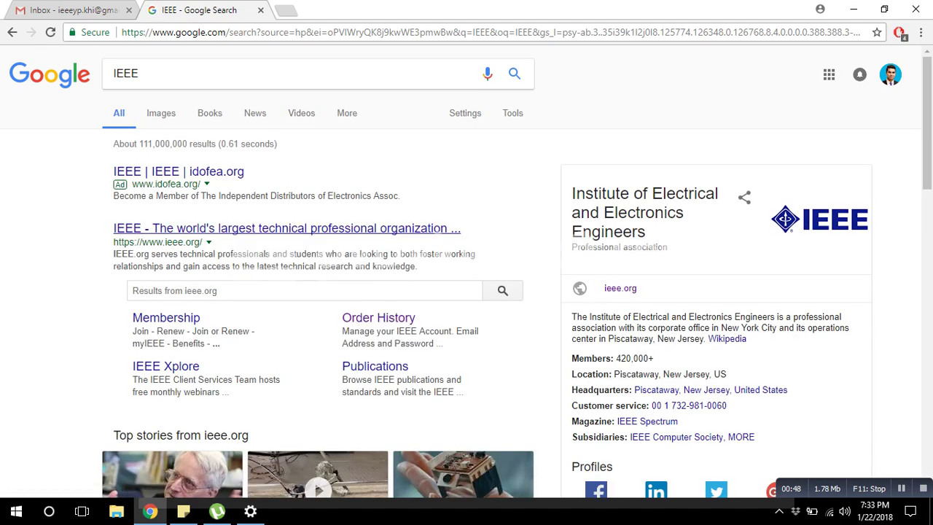
click(417, 10)
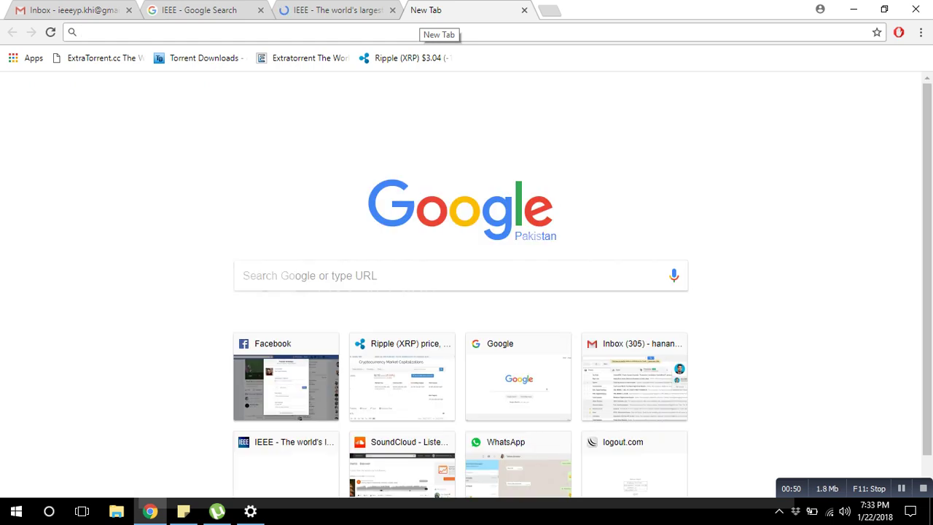
Load ieee.org in the blank tab and follow Join IEEE to the membership page.
text(ieee.or)
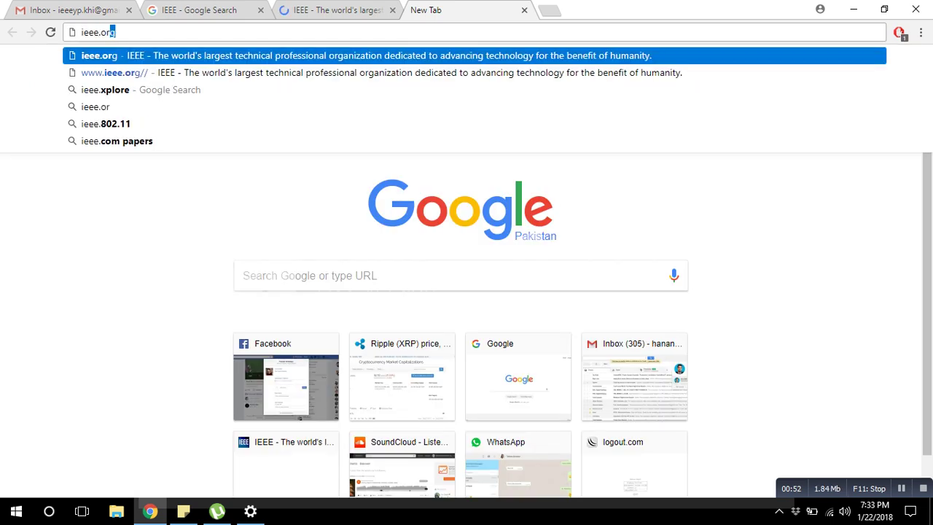
key(Return)
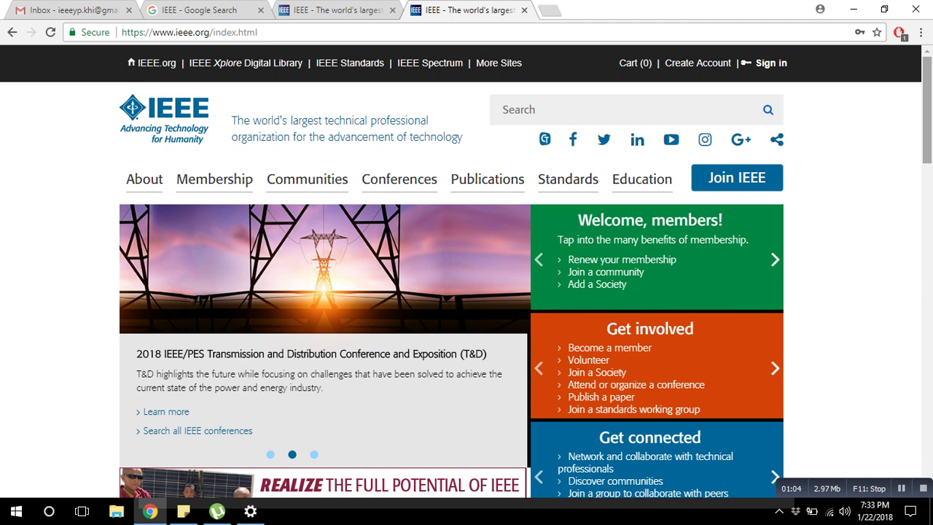
scroll(466, 291, down, 2)
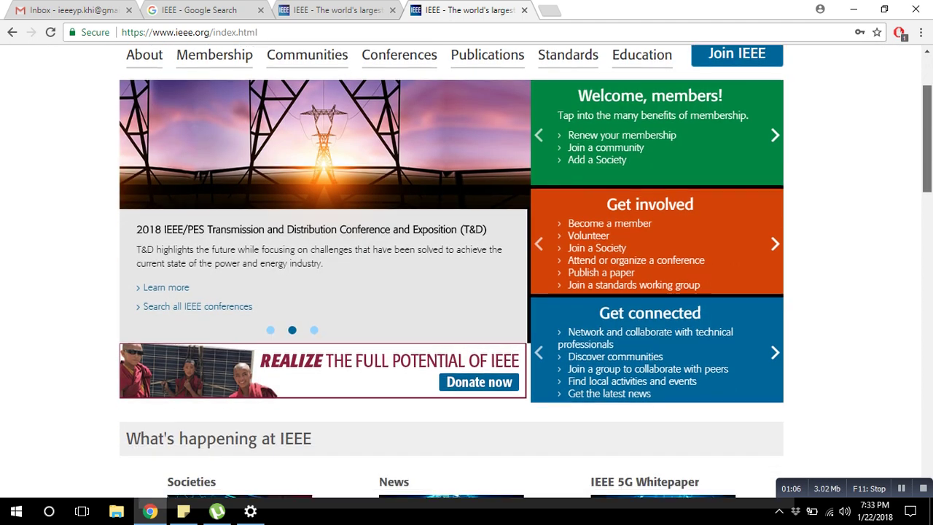
scroll(466, 292, up, 2)
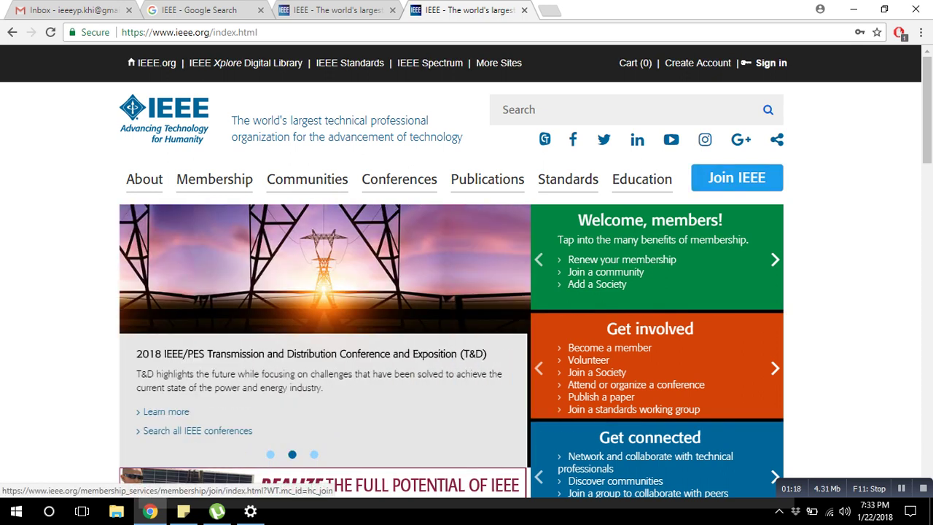
click(736, 177)
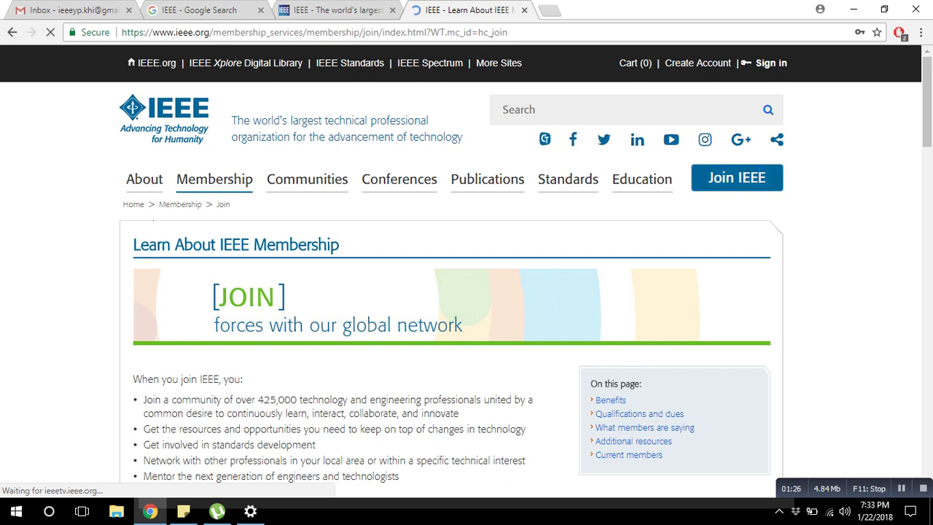
Scroll the membership page down to the Join as a professional and Join as a student buttons.
scroll(467, 291, down, 2)
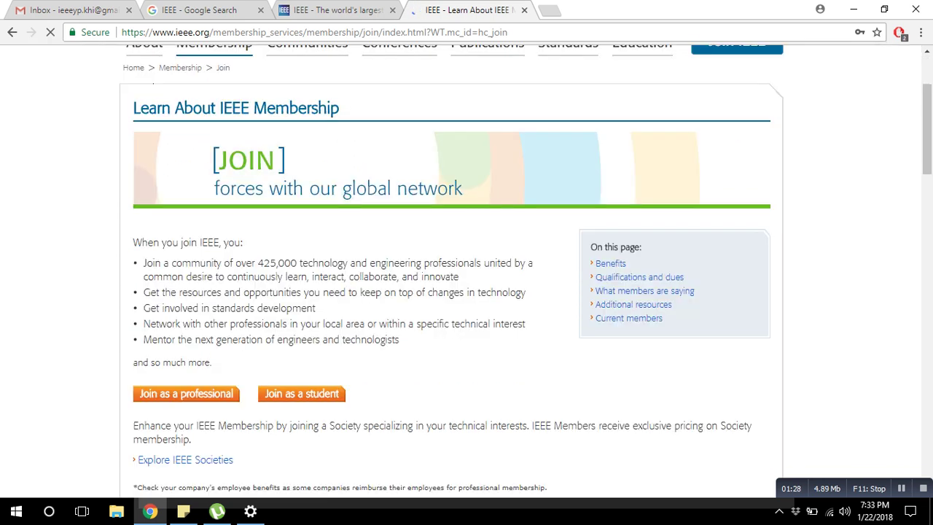
scroll(467, 291, down, 1)
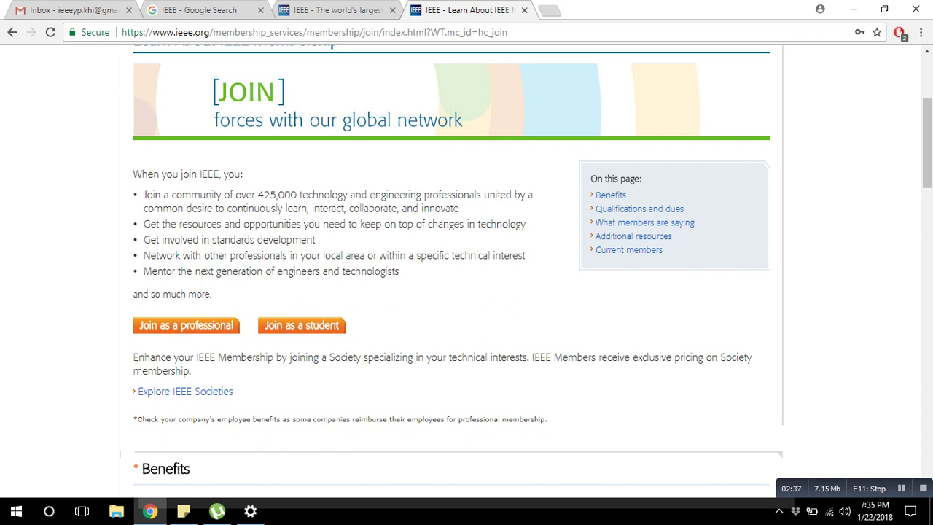
scroll(467, 270, up, 1)
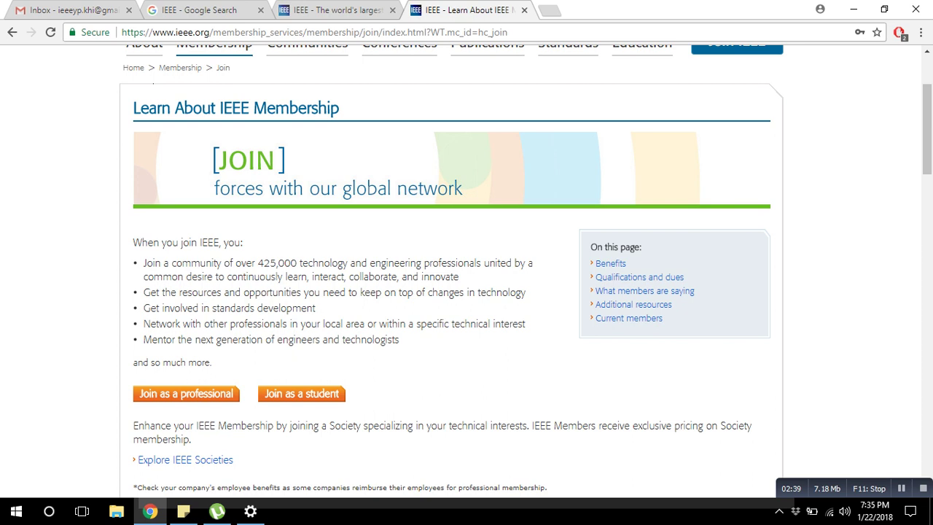
scroll(466, 270, down, 1)
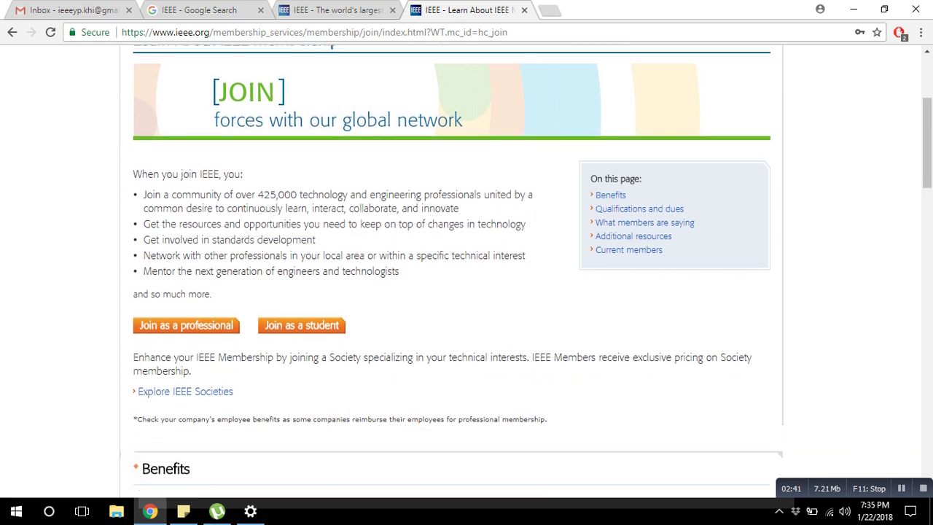
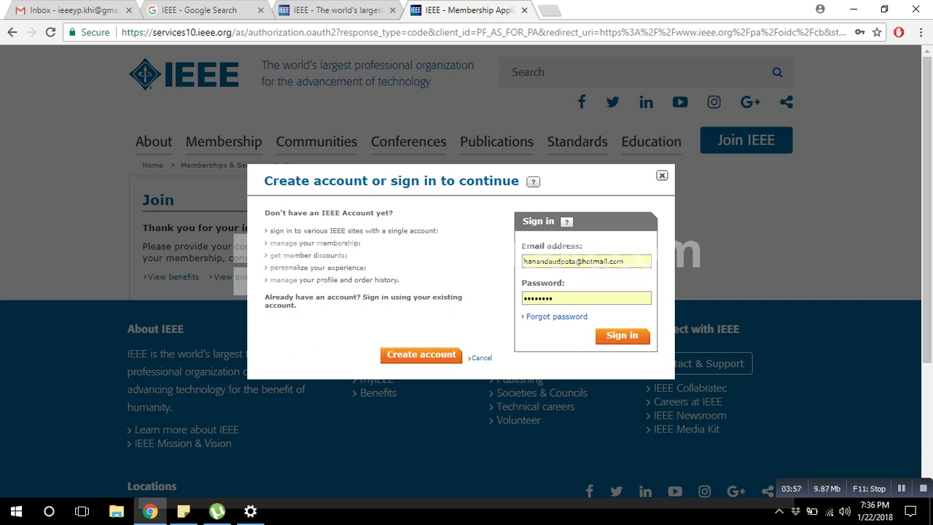
Start a new IEEE account and enter the member's first name and surname.
click(423, 355)
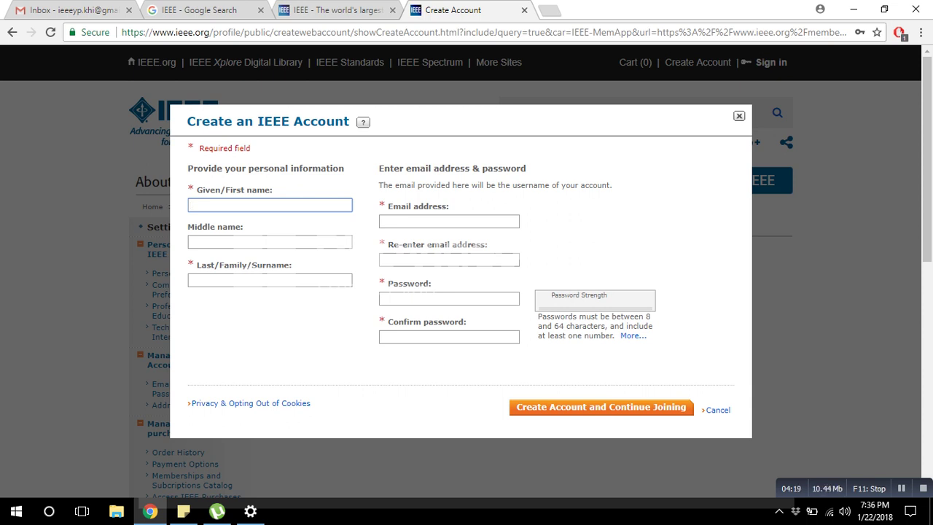
key(Tab)
key(Tab)
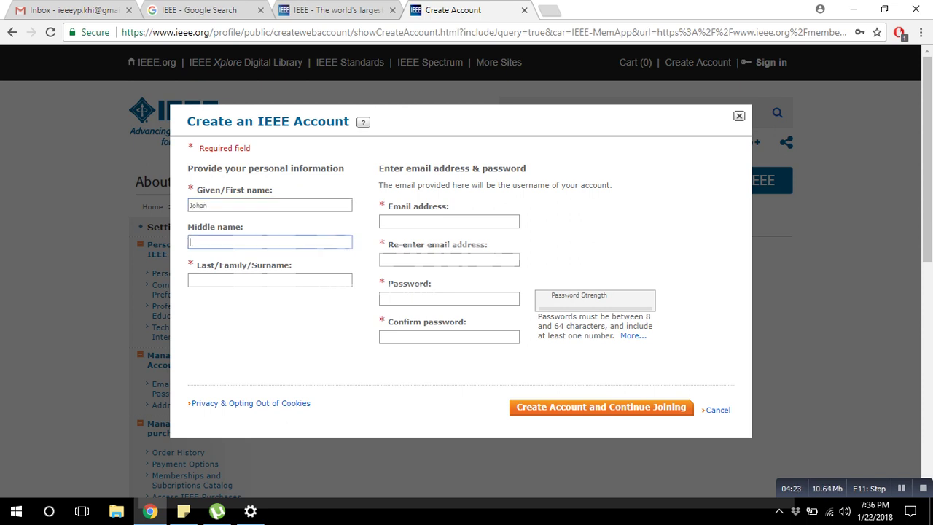
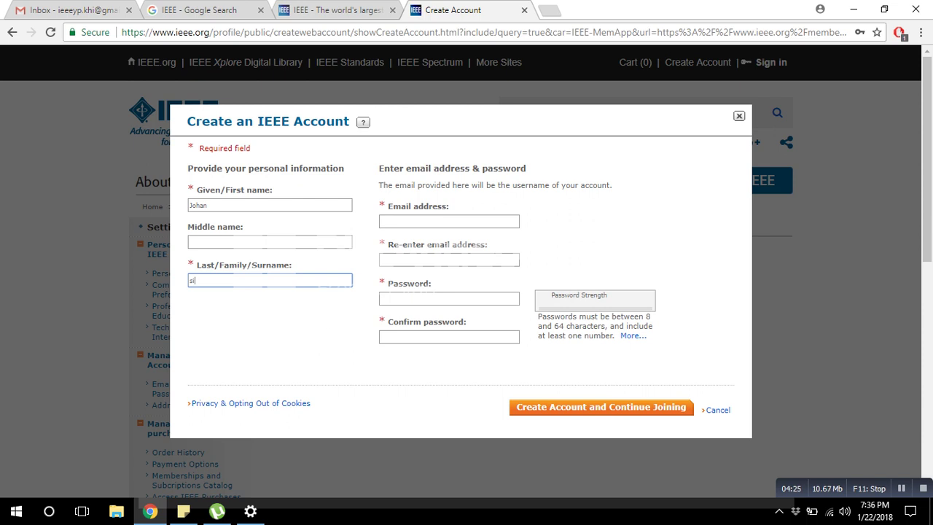
Enter the member's e-mail address in both the e-mail and confirmation fields.
click(449, 221)
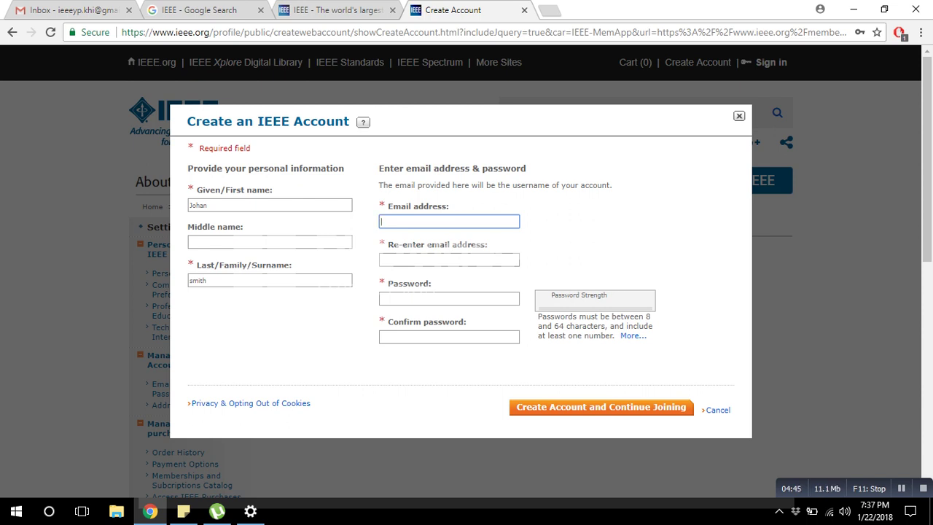
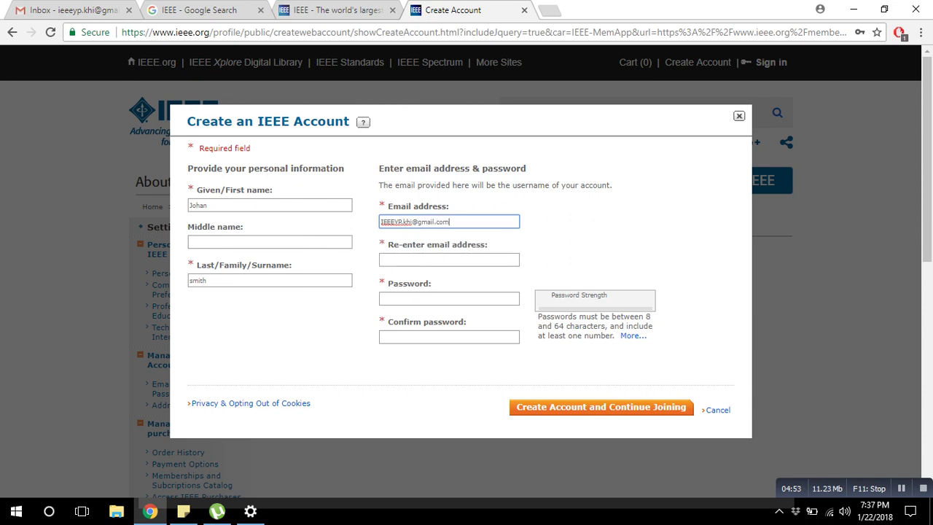
key(Tab)
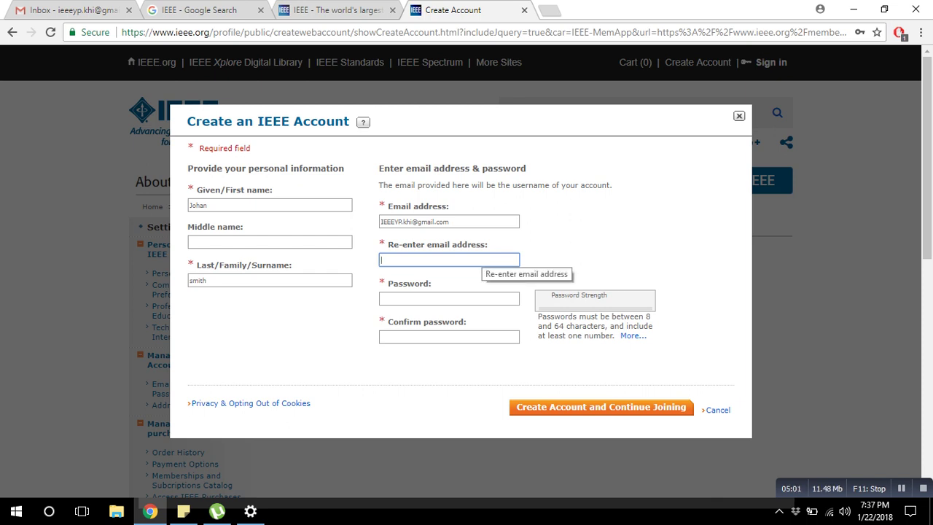
drag(449, 222, 379, 221)
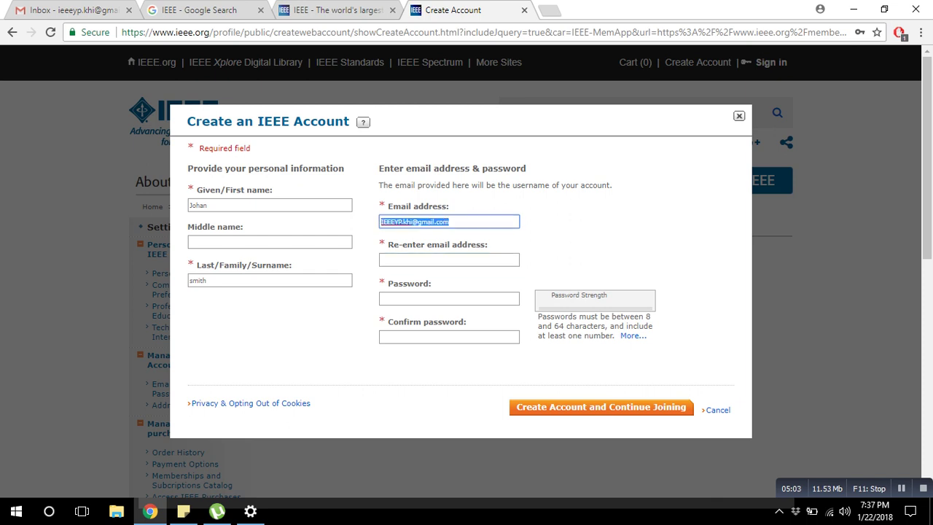
key(ctrl+c)
click(449, 260)
key(ctrl+v)
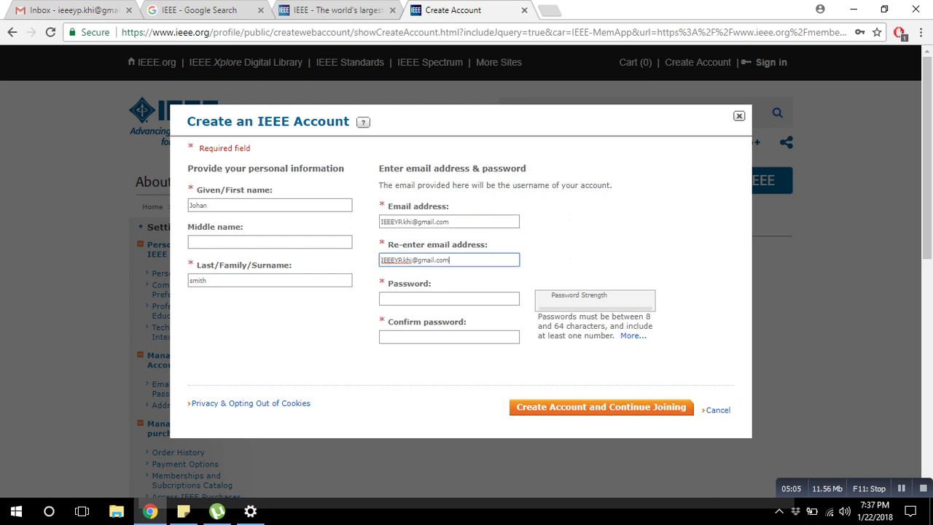
Set a valid account password, confirm it, and submit the new account.
click(449, 298)
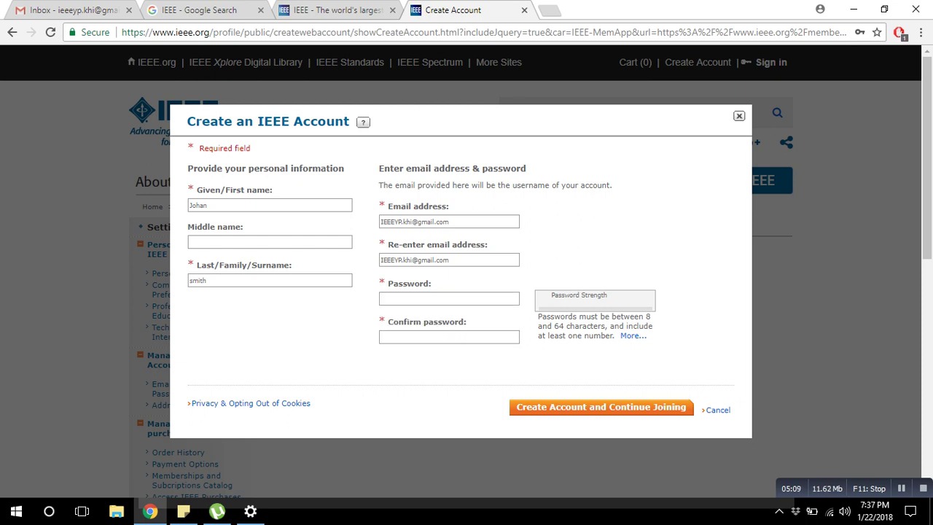
click(449, 298)
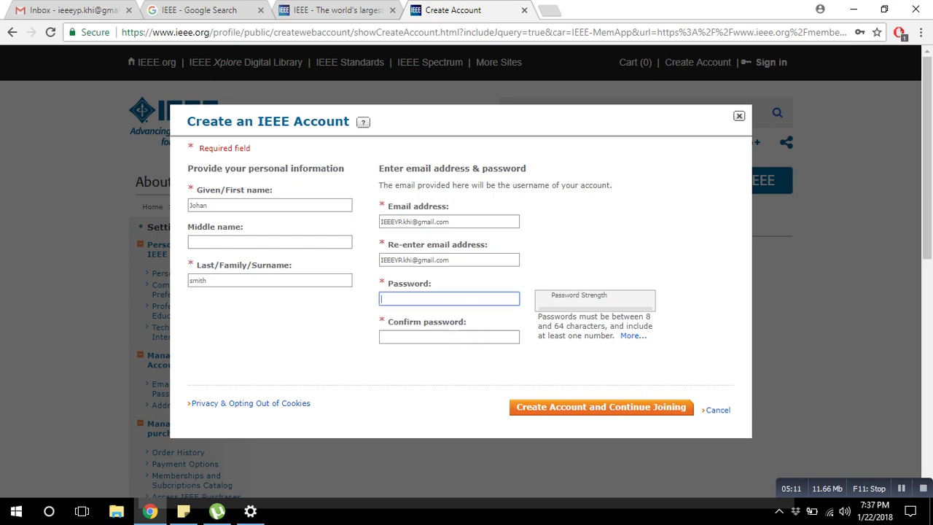
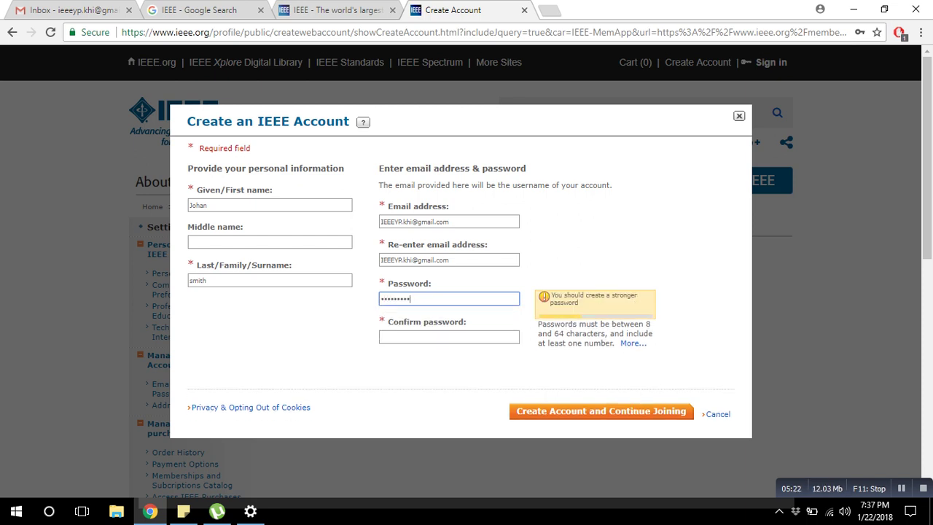
key(Tab)
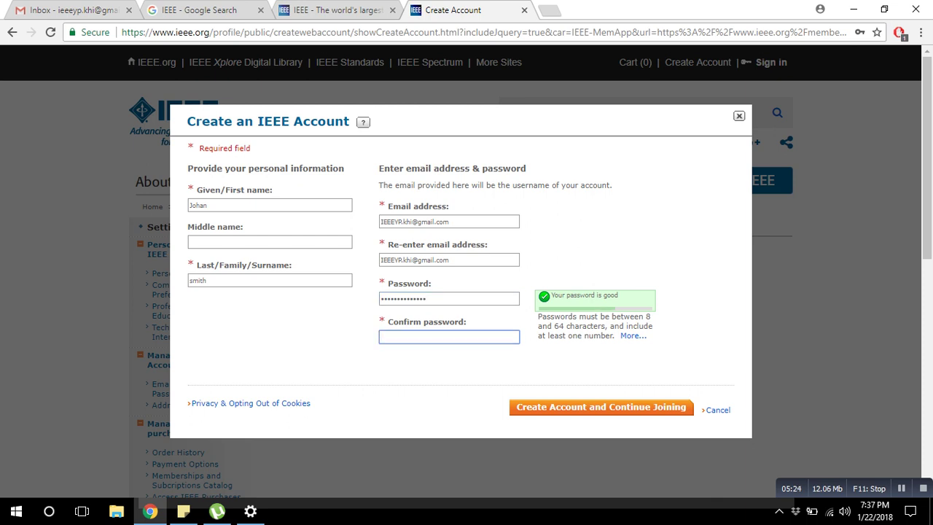
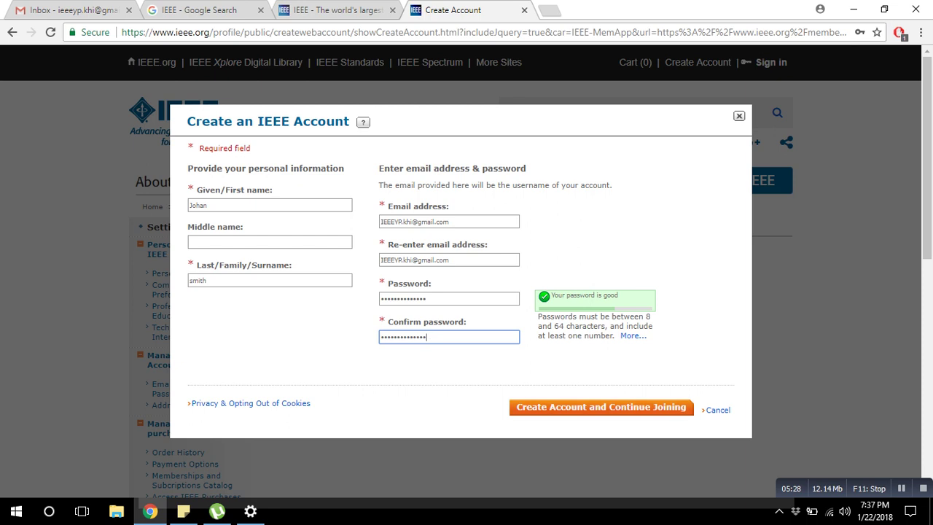
key(Return)
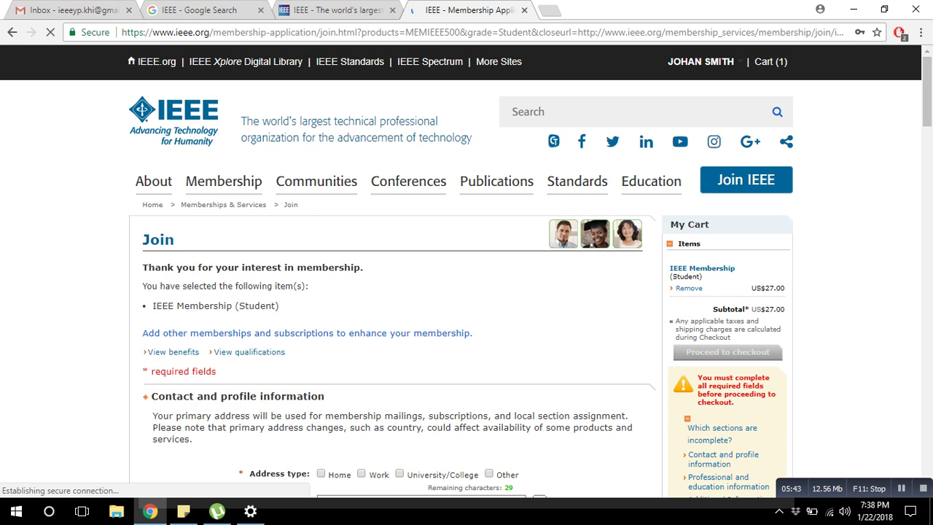
Dismiss Chrome's save-password prompt and scroll down to Contact and profile information.
scroll(466, 292, down, 3)
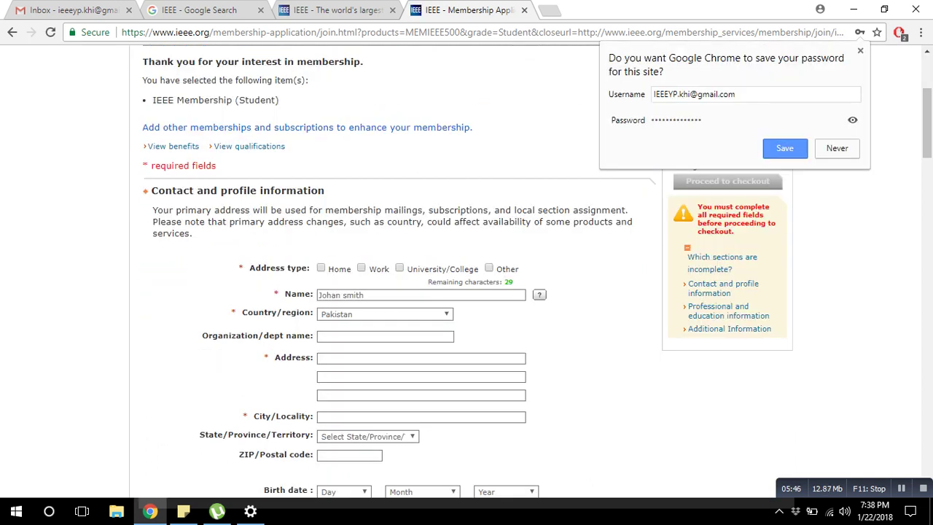
click(784, 148)
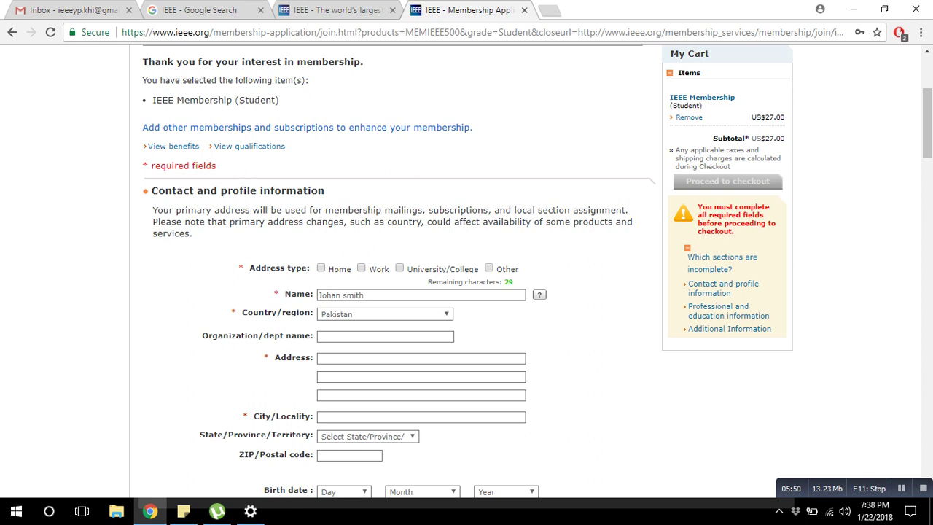
scroll(467, 271, down, 1)
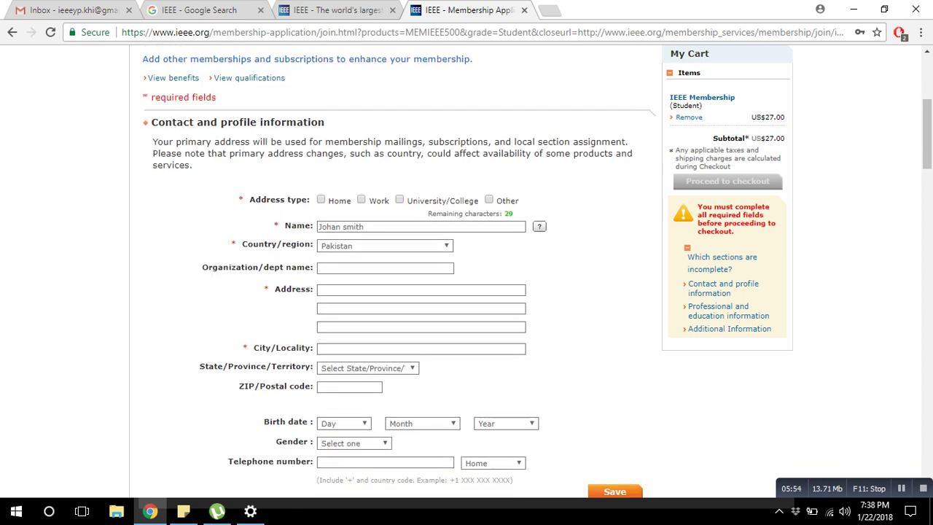
scroll(466, 271, down, 1)
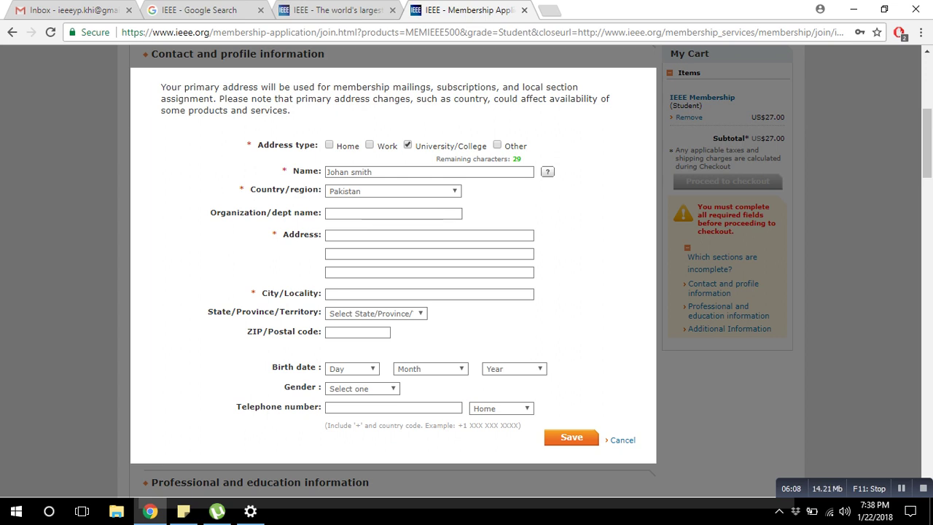
Enter department Electrical Engineering, street Mehran University Jamshoro, and city Jamshoro.
click(394, 213)
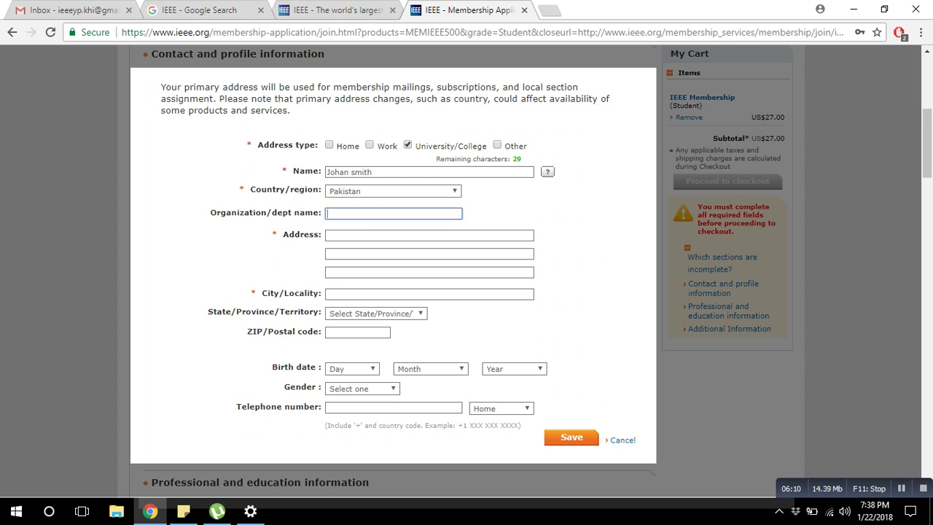
text(Electrical Engineering)
key(Tab)
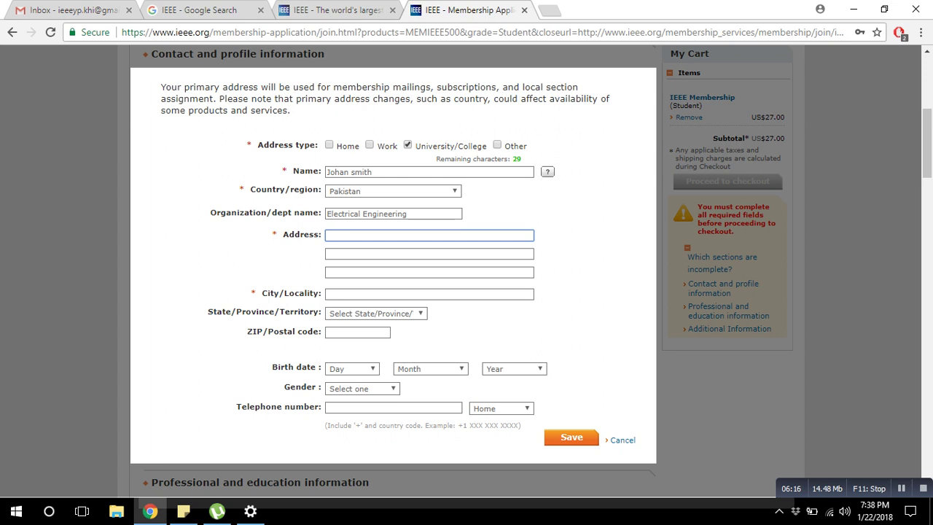
text(Mehran University Jam)
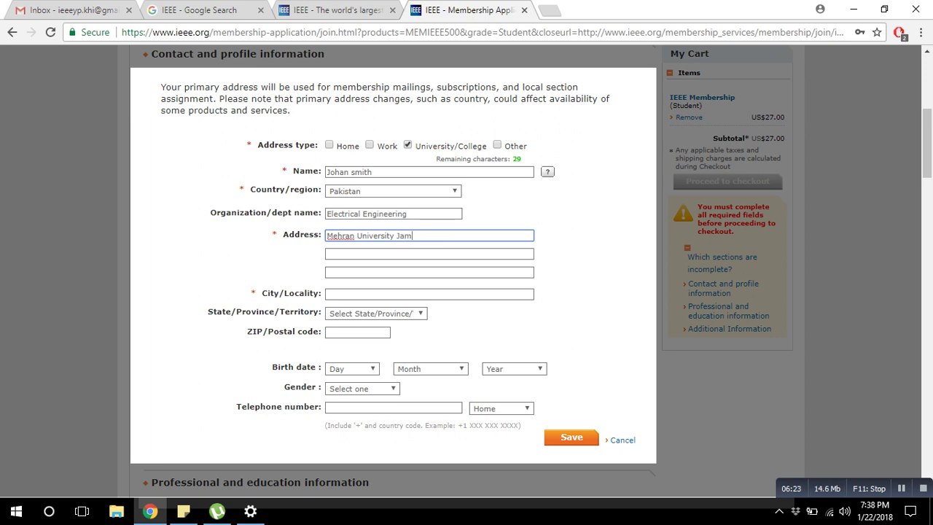
text(shoro)
click(429, 293)
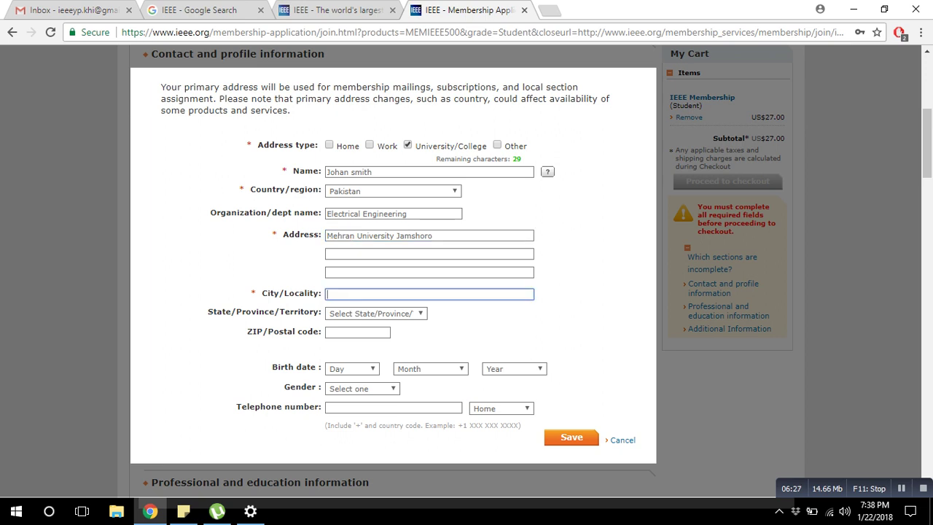
text(Jamshoro)
click(375, 314)
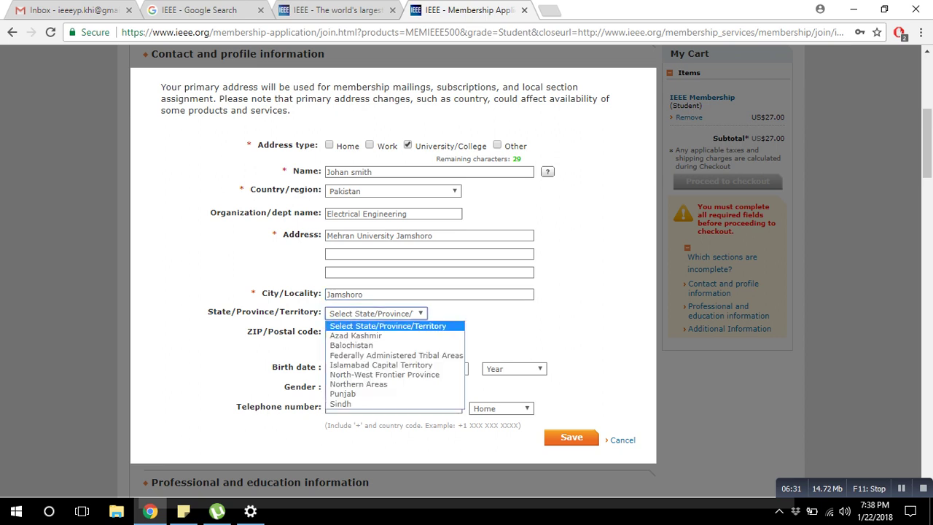
click(361, 409)
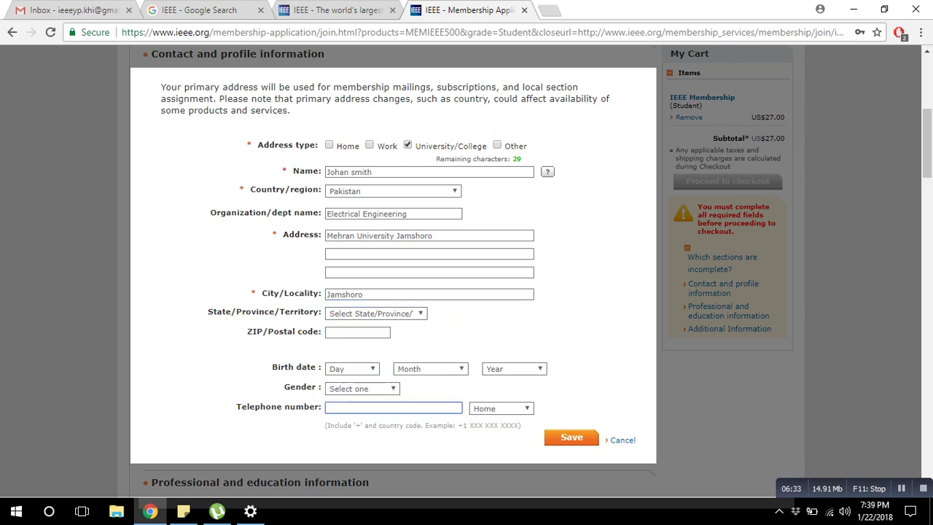
click(357, 332)
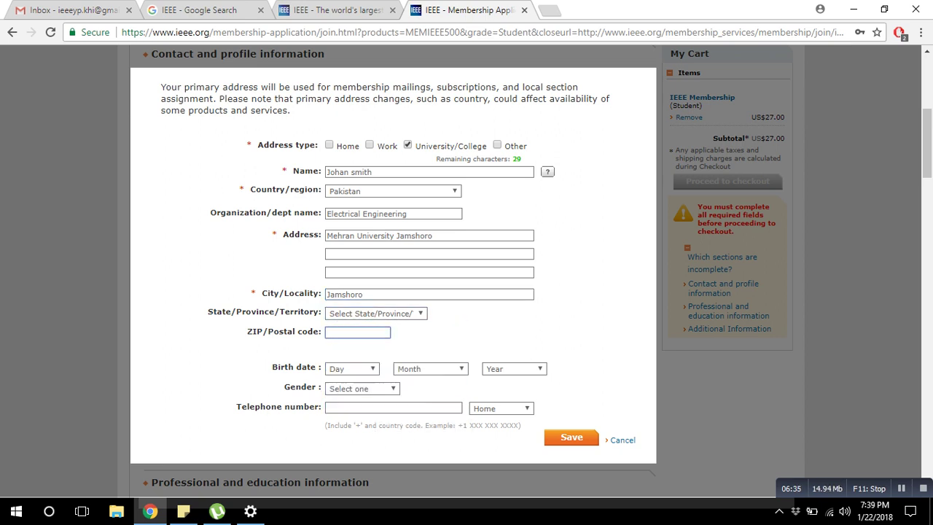
Set the birth date to 20 December 1994.
click(364, 368)
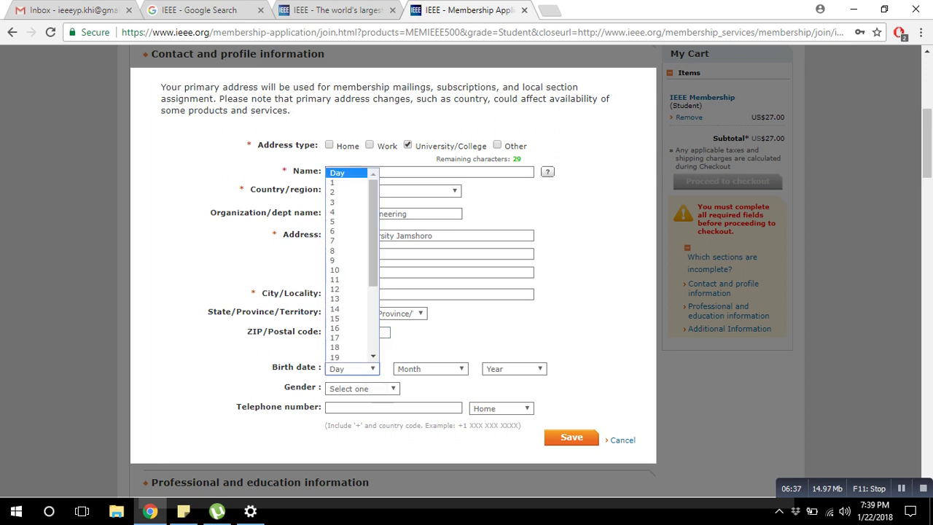
scroll(352, 357, down, 1)
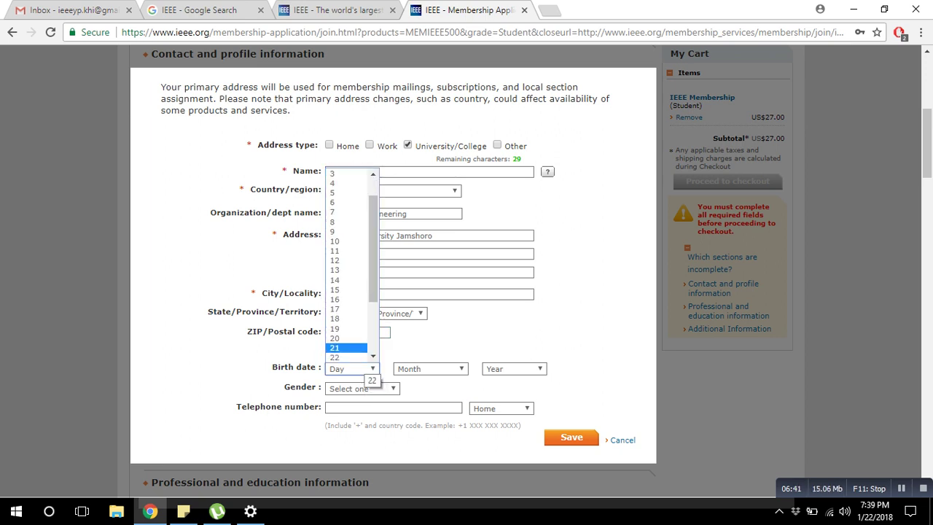
click(343, 338)
click(430, 369)
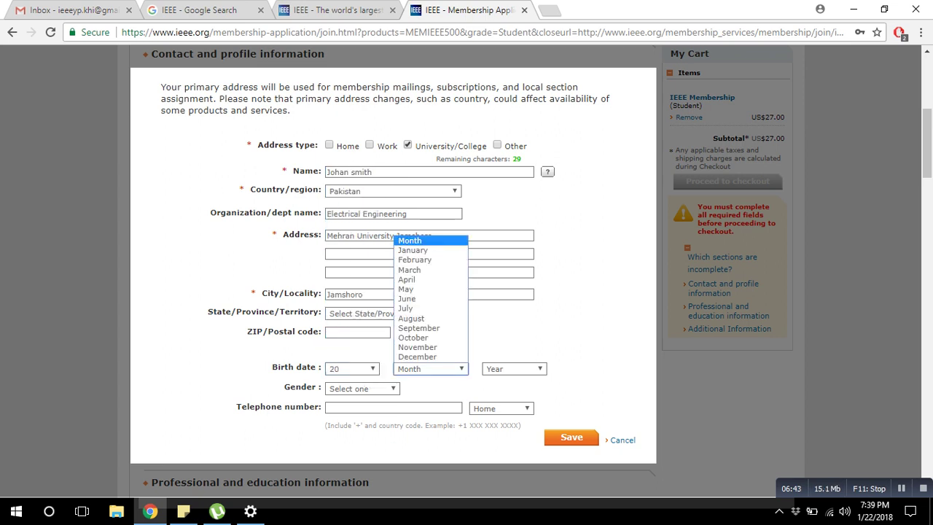
click(418, 356)
click(514, 369)
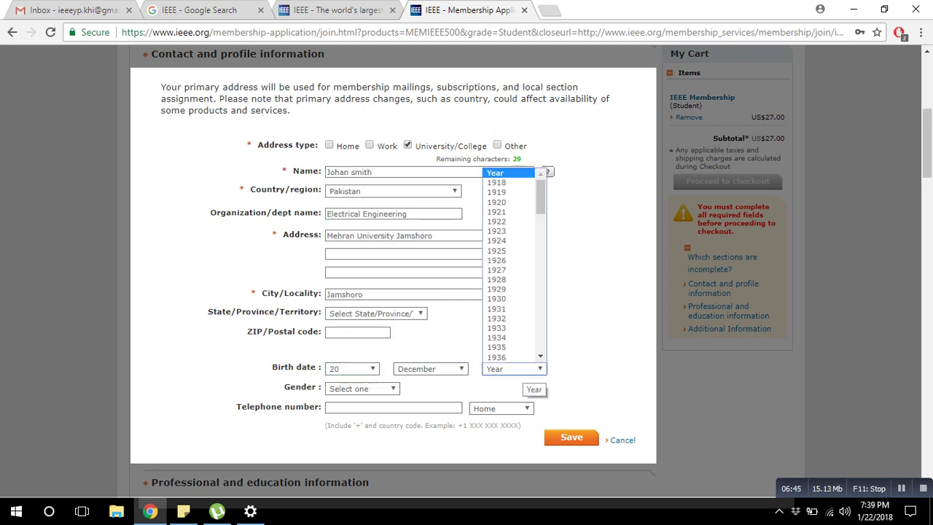
scroll(510, 266, down, 12)
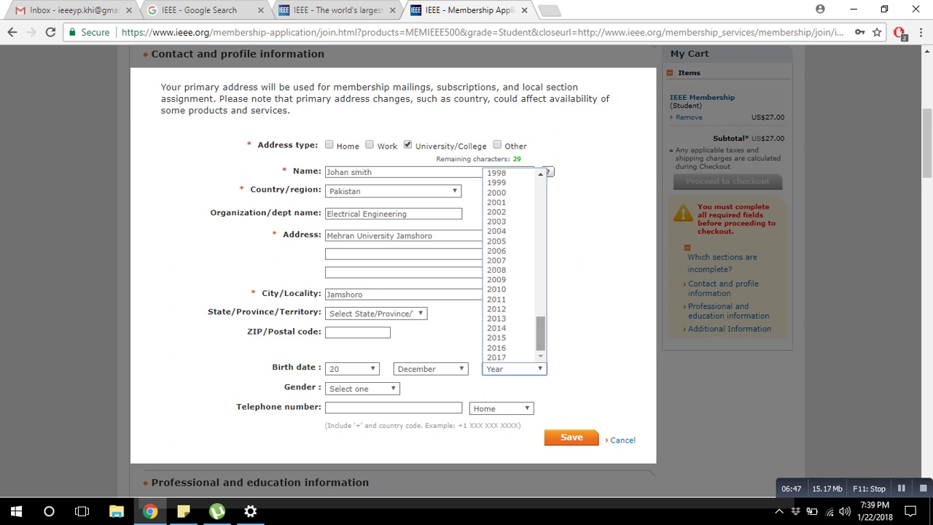
scroll(510, 266, up, 7)
scroll(511, 291, down, 7)
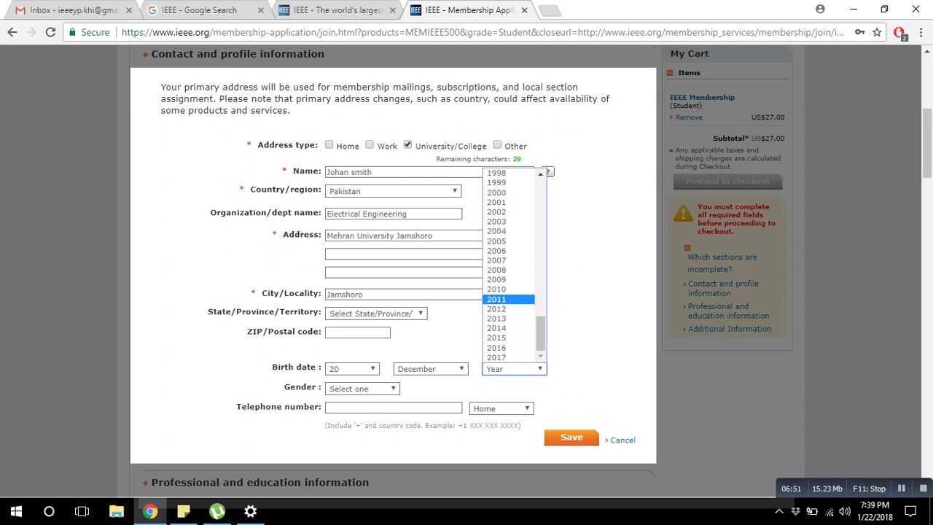
scroll(510, 299, up, 7)
scroll(511, 329, down, 2)
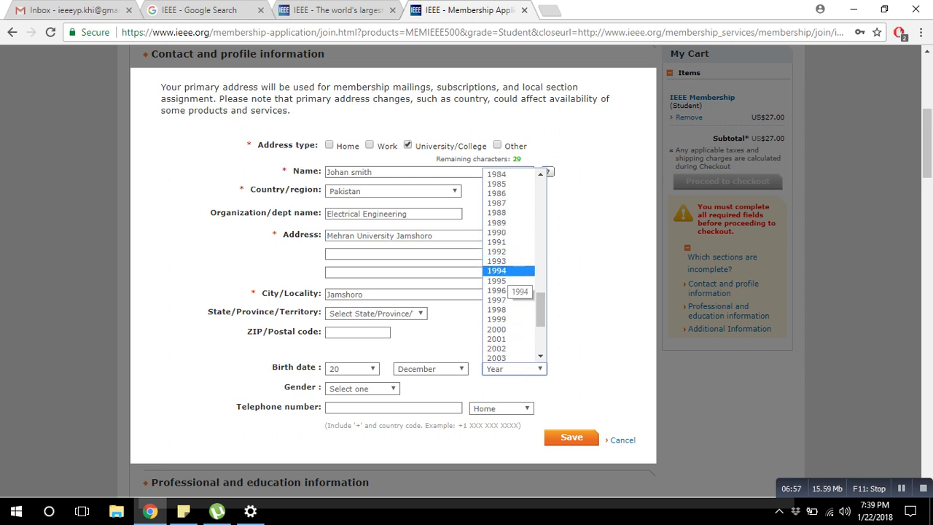
click(510, 271)
Choose Male as the gender and save the contact information.
key(Tab)
key(alt+Down)
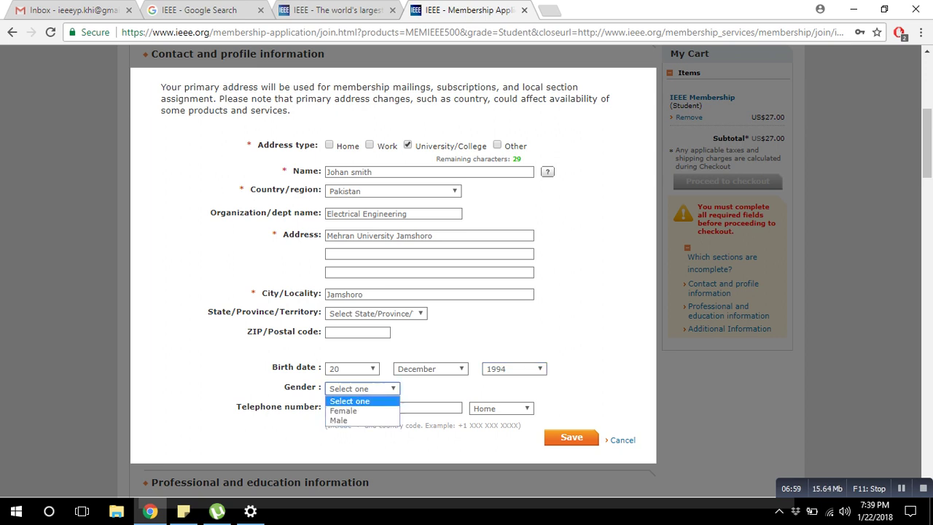
key(Down)
key(Down)
key(Return)
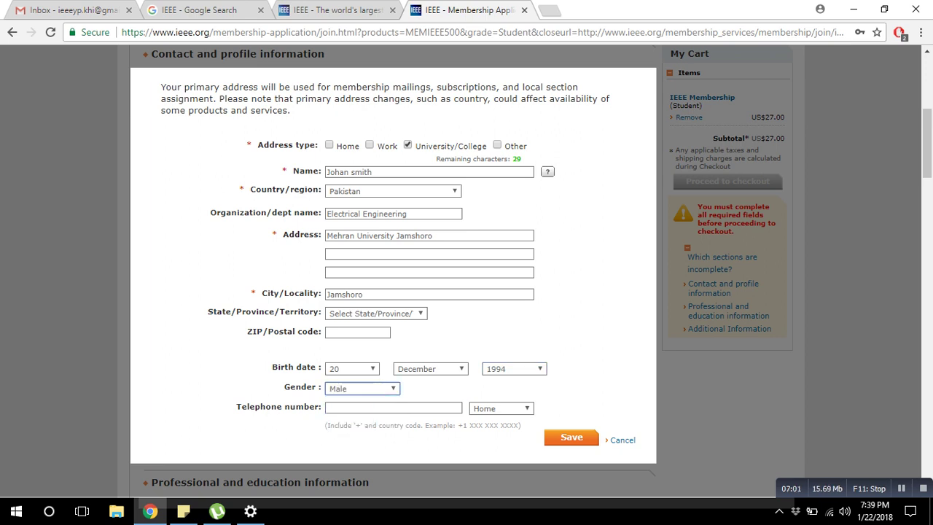
key(Tab)
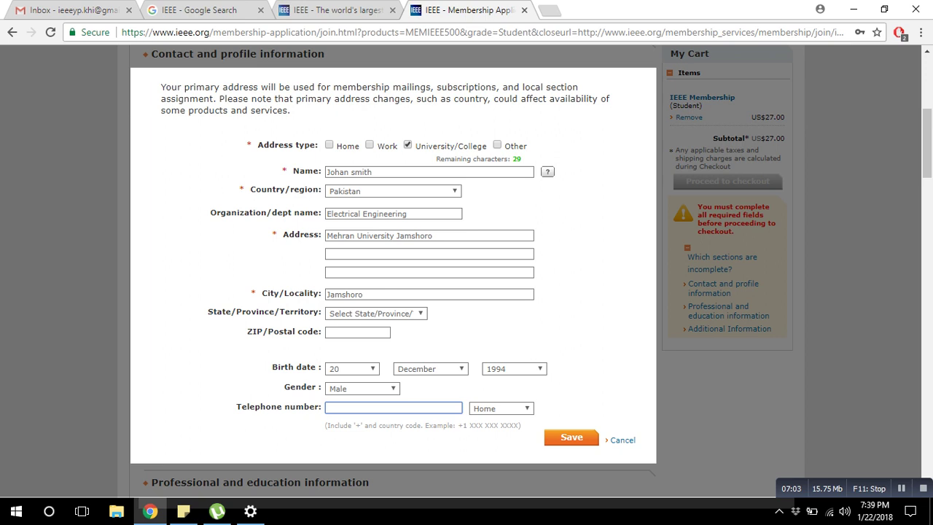
key(Return)
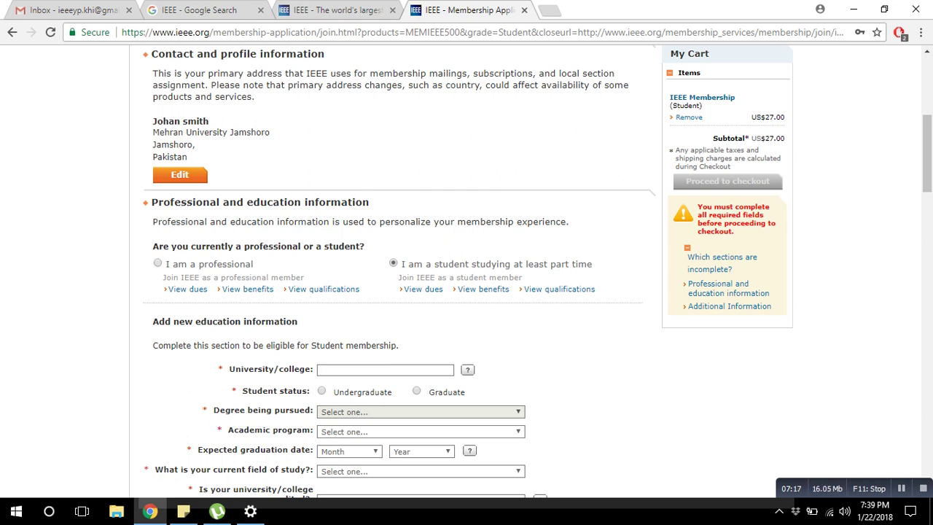
Select Mehran University of Engineering and Technology and mark the student status as undergraduate.
scroll(394, 292, up, 1)
scroll(393, 291, down, 1)
scroll(467, 292, down, 2)
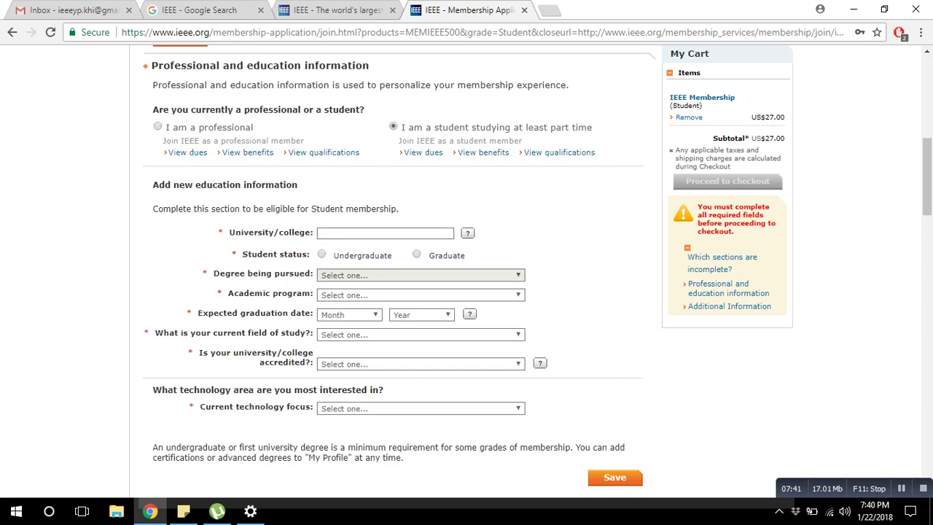
click(387, 231)
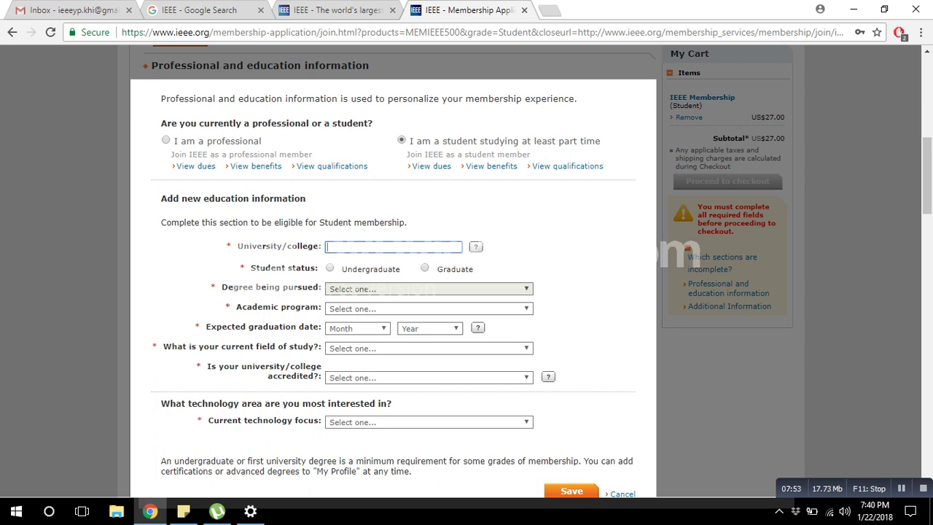
text(Mehra)
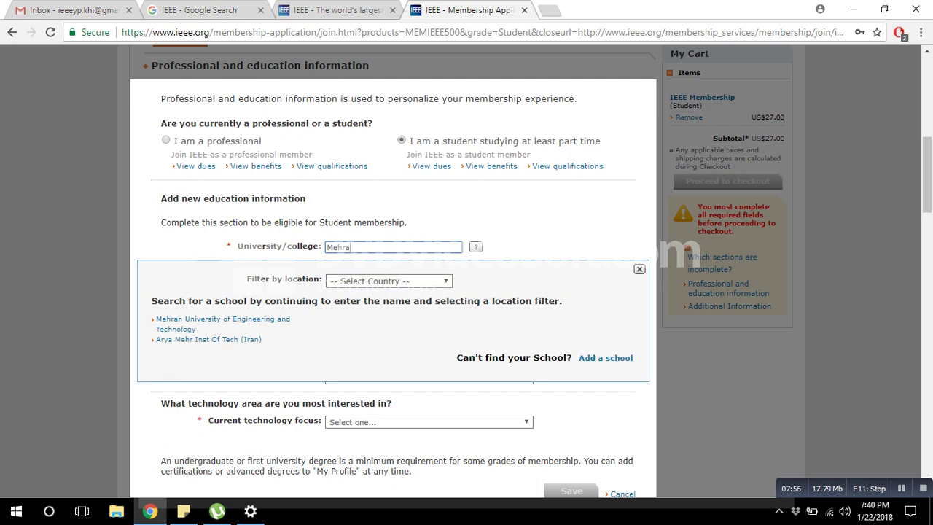
click(208, 321)
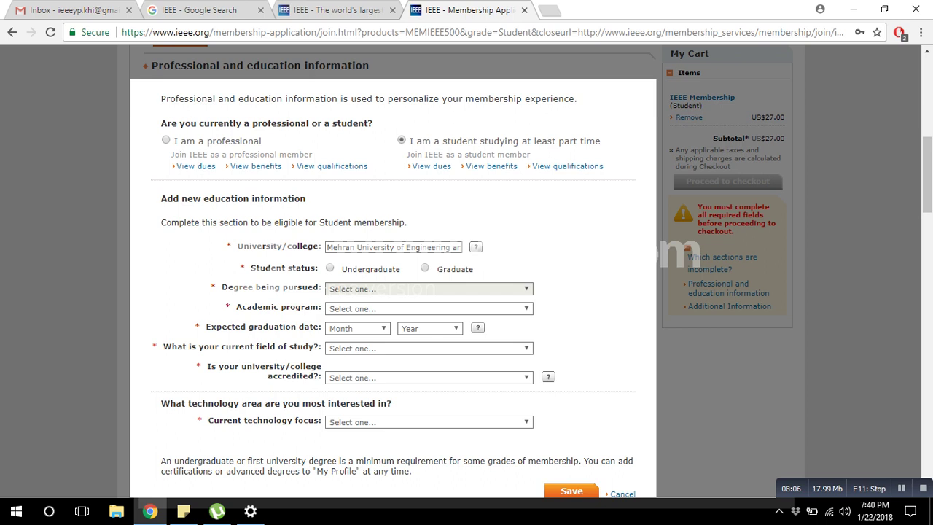
click(329, 268)
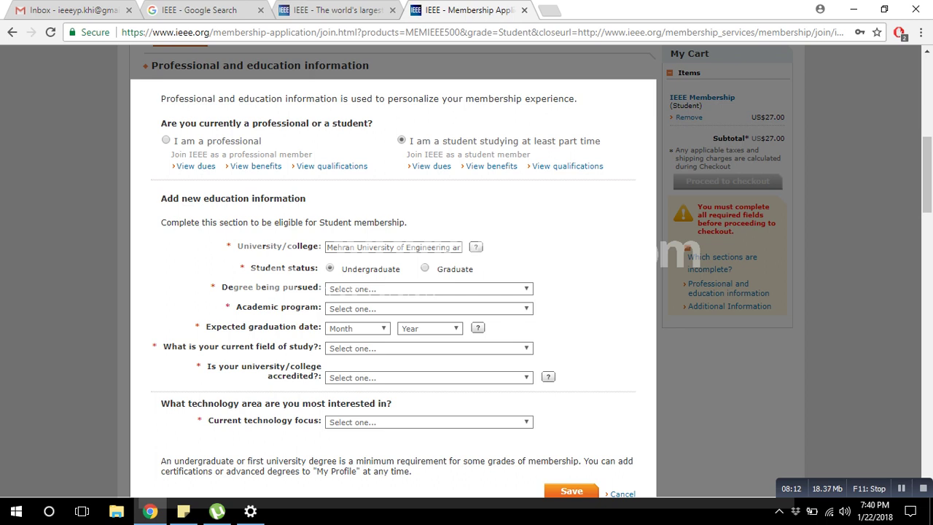
Choose Bachelor of Engineering, the Electric Power Engrg program, and December as graduation month.
click(372, 289)
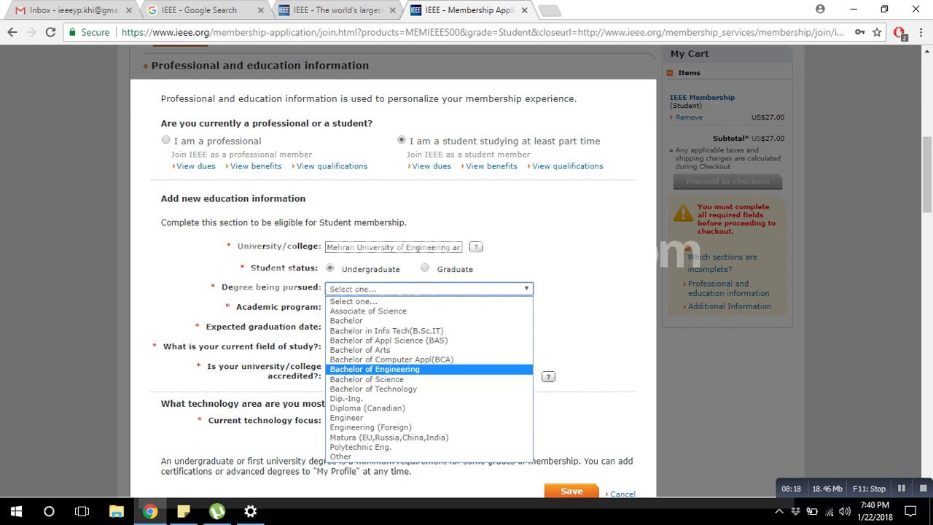
click(375, 369)
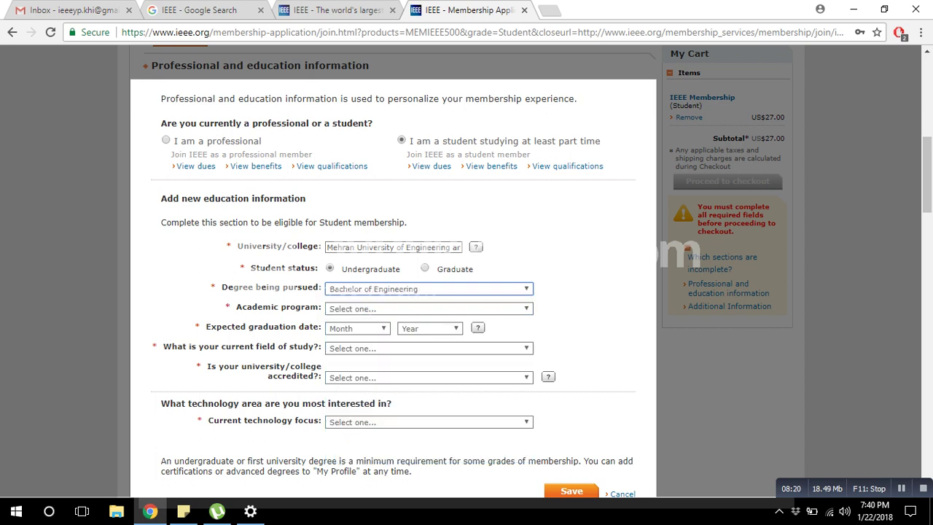
click(373, 308)
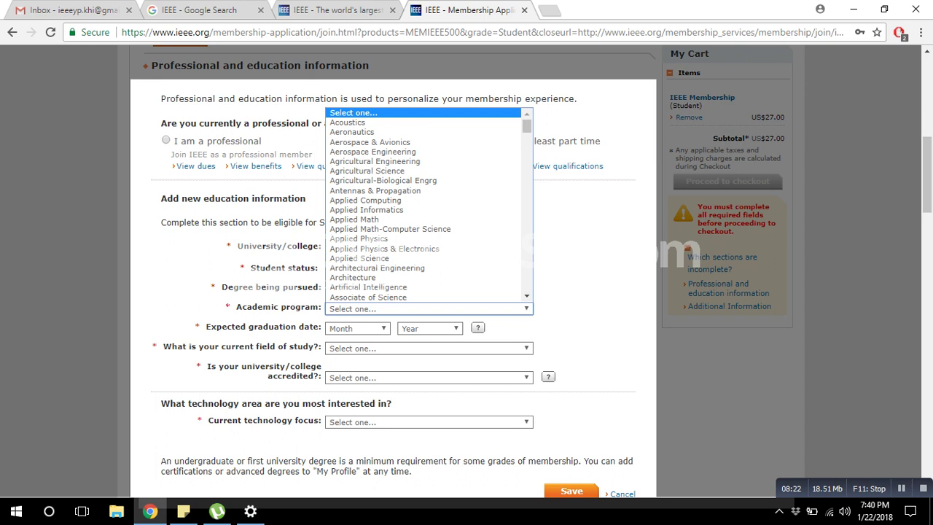
key(e)
key(Down)
key(Down)
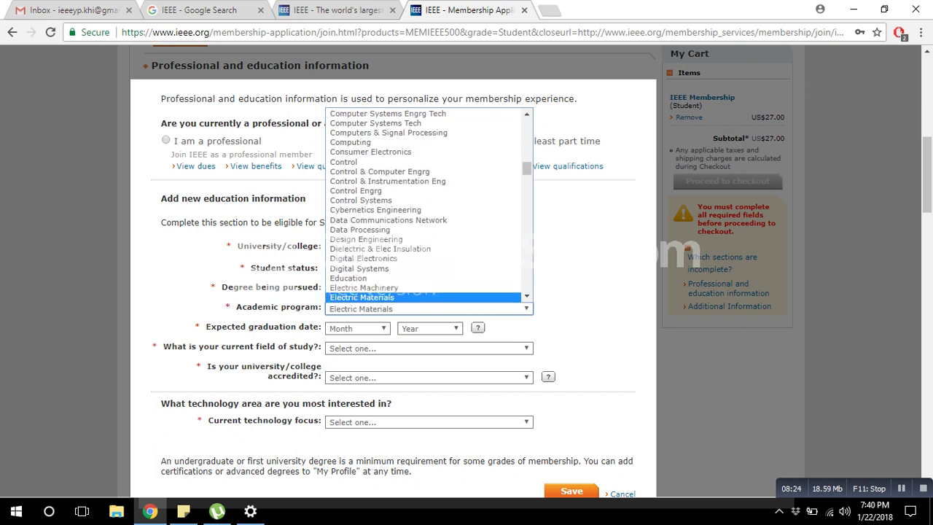
key(Down)
key(Down)
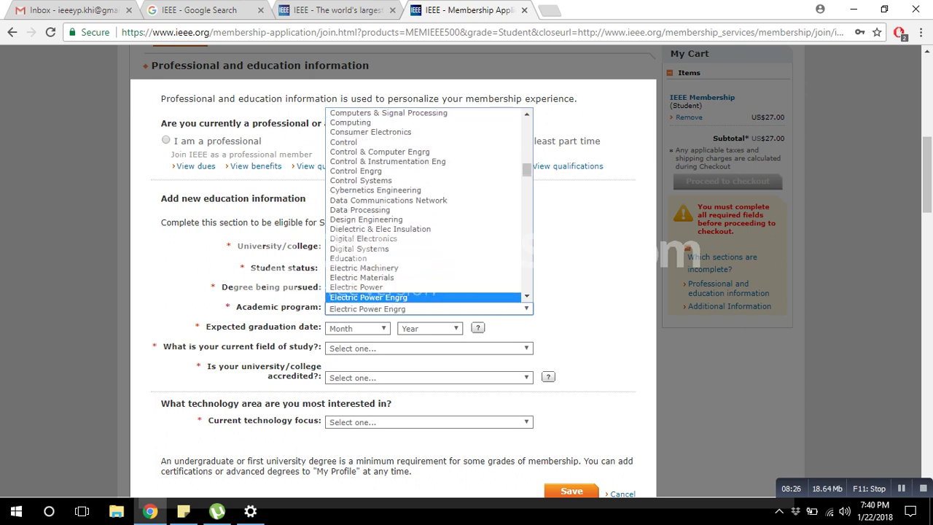
key(Return)
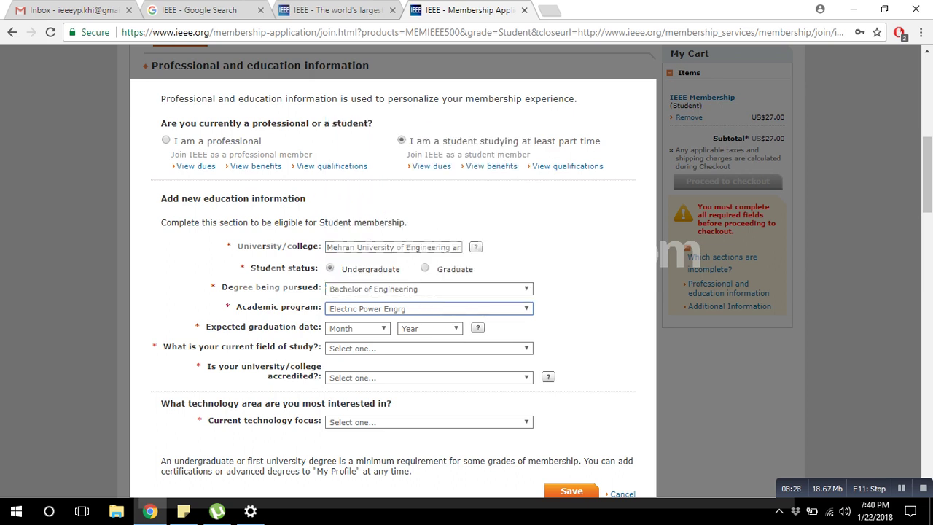
click(357, 328)
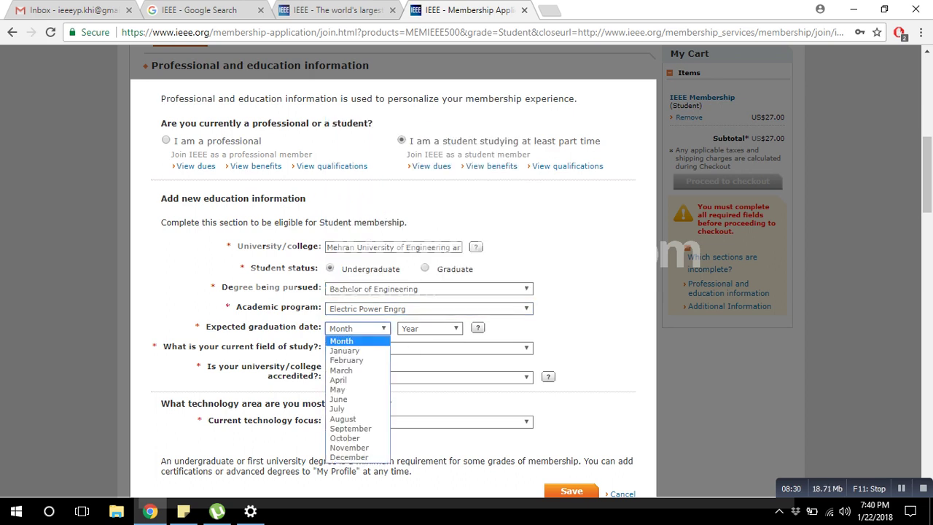
key(Return)
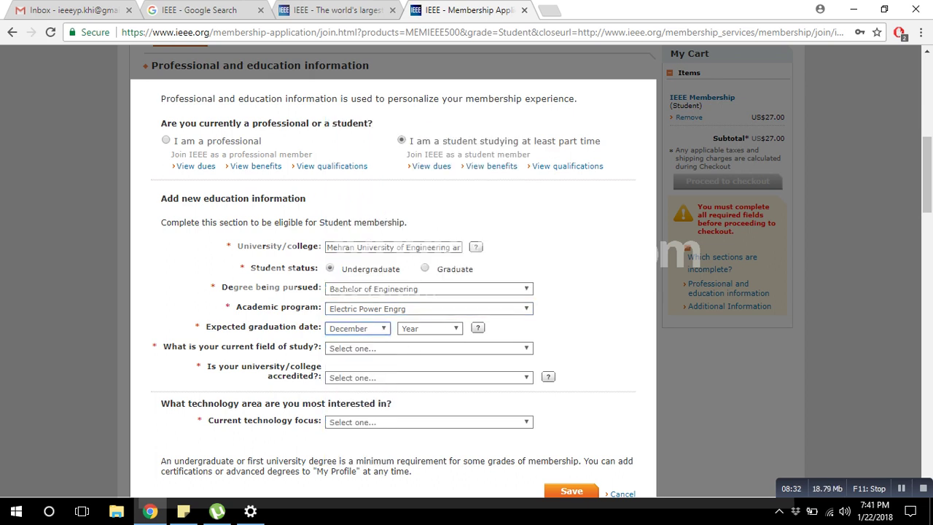
Set graduation year 2020, field of study Engineering, and university accredited to Yes.
click(430, 328)
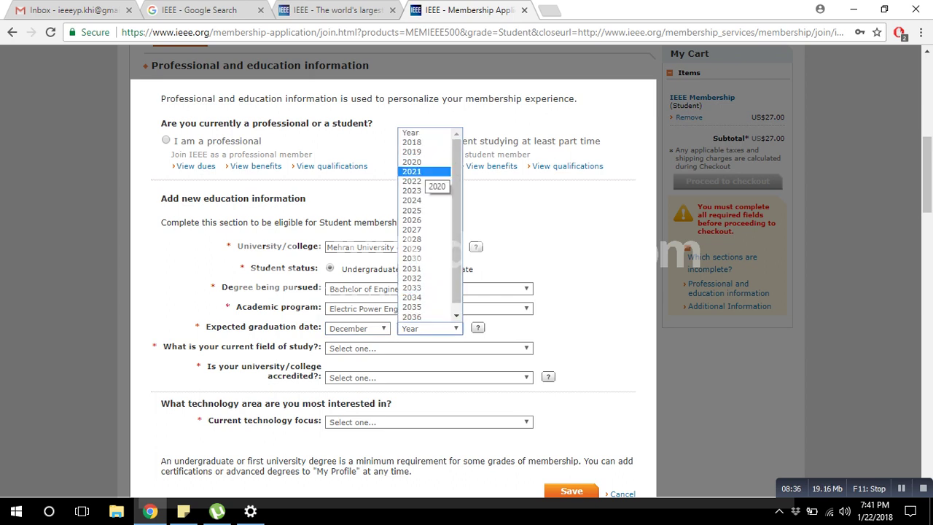
click(412, 161)
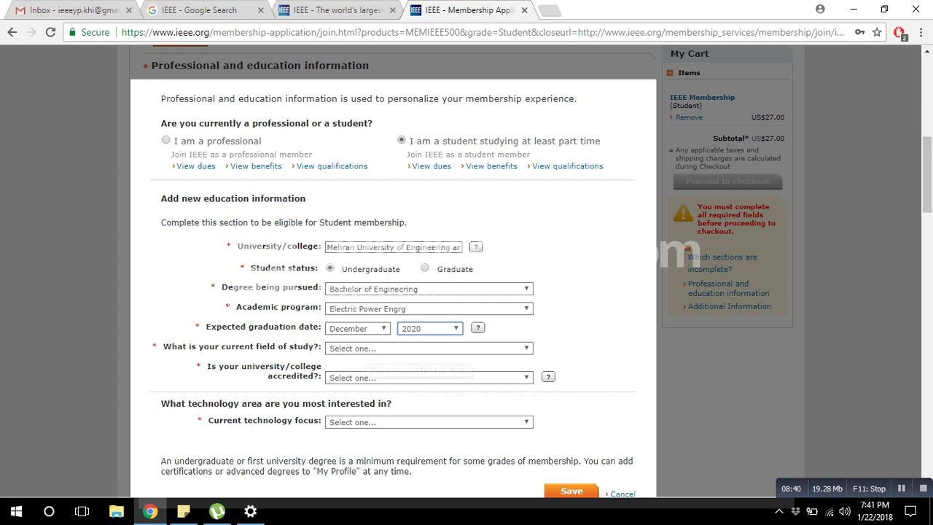
click(365, 349)
key(Down)
key(Down)
key(Down)
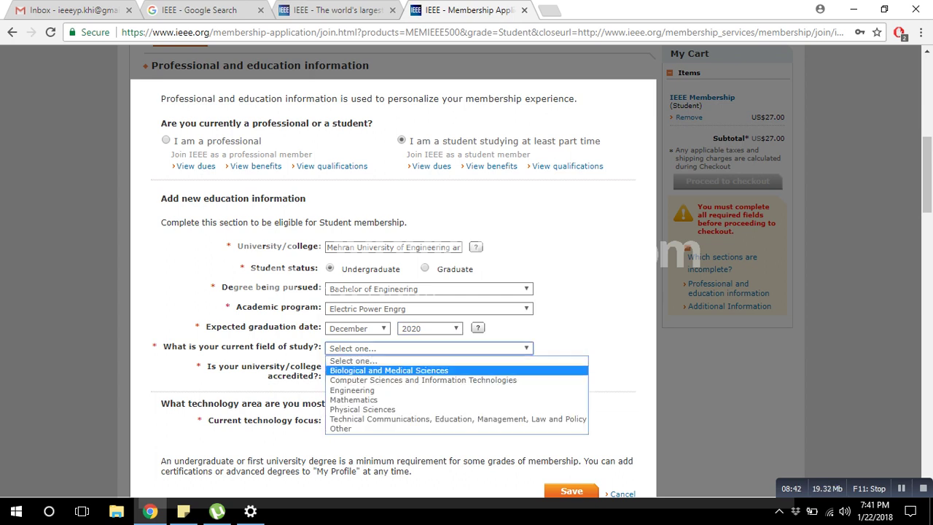
key(Return)
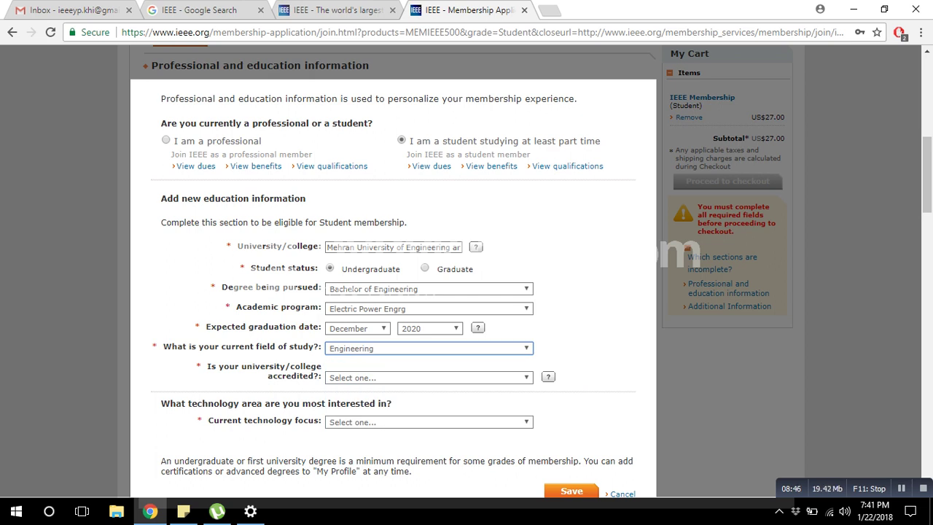
click(427, 378)
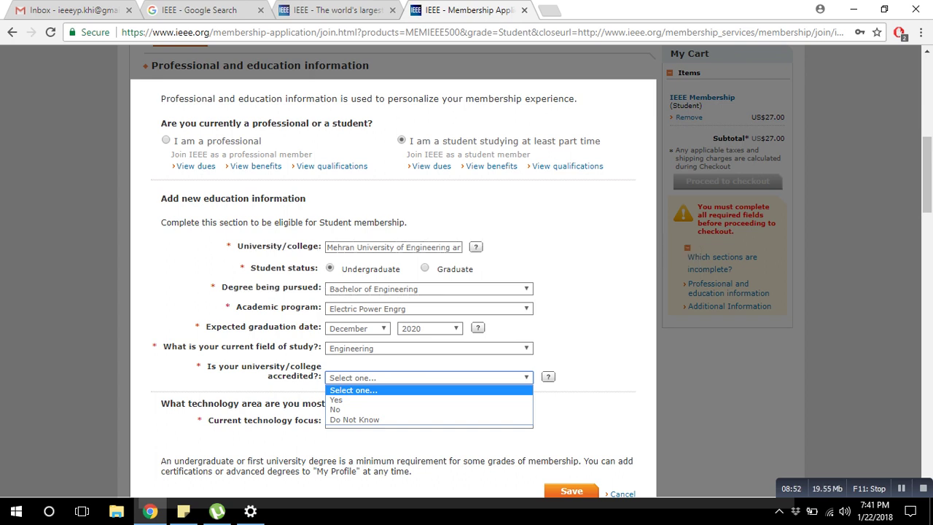
key(Down)
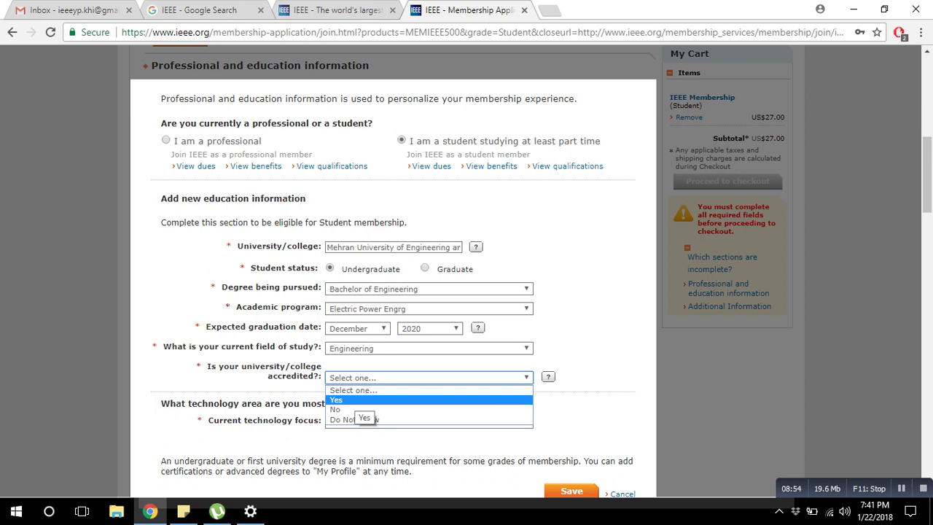
key(Return)
Choose Engineering Profession as the technology focus and save the education details.
scroll(393, 262, down, 1)
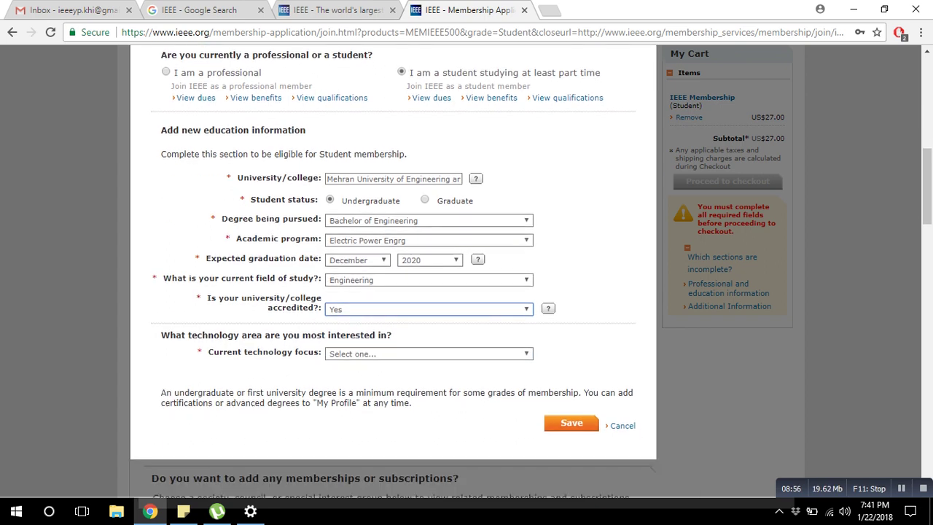
click(365, 355)
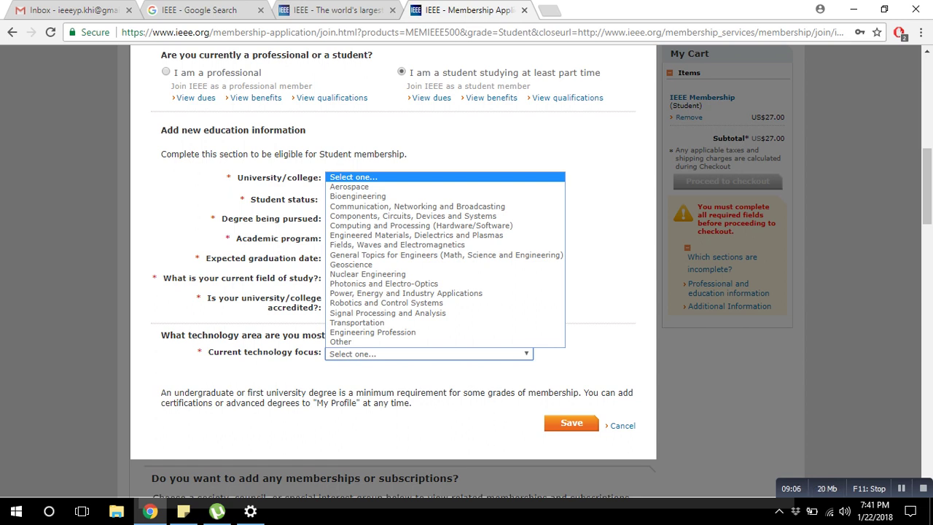
key(Return)
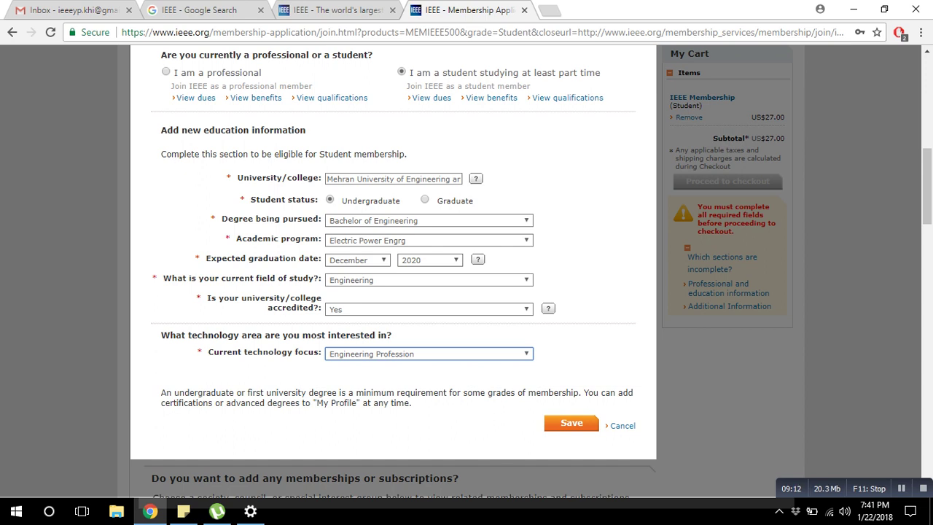
key(Tab)
key(Return)
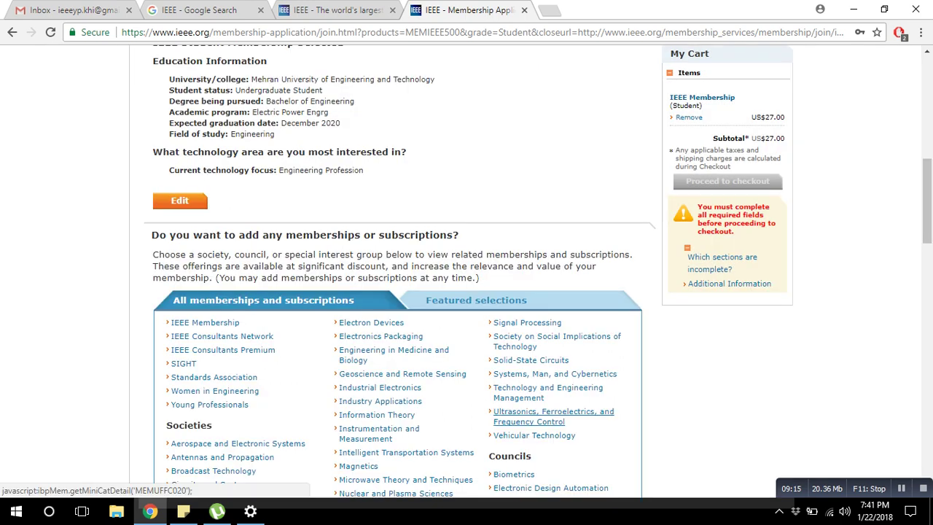
Scroll down past the education summary to the memberships and subscriptions catalog.
scroll(553, 416, up, 2)
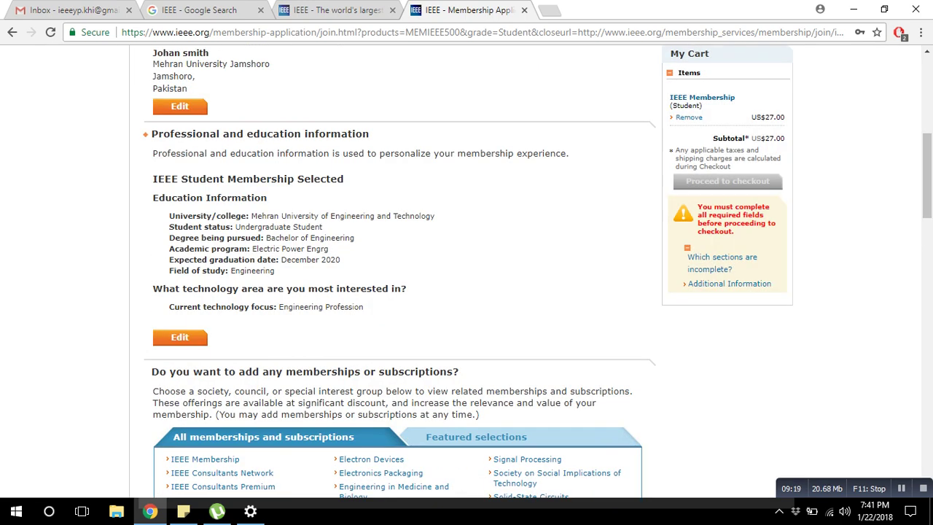
scroll(466, 277, down, 2)
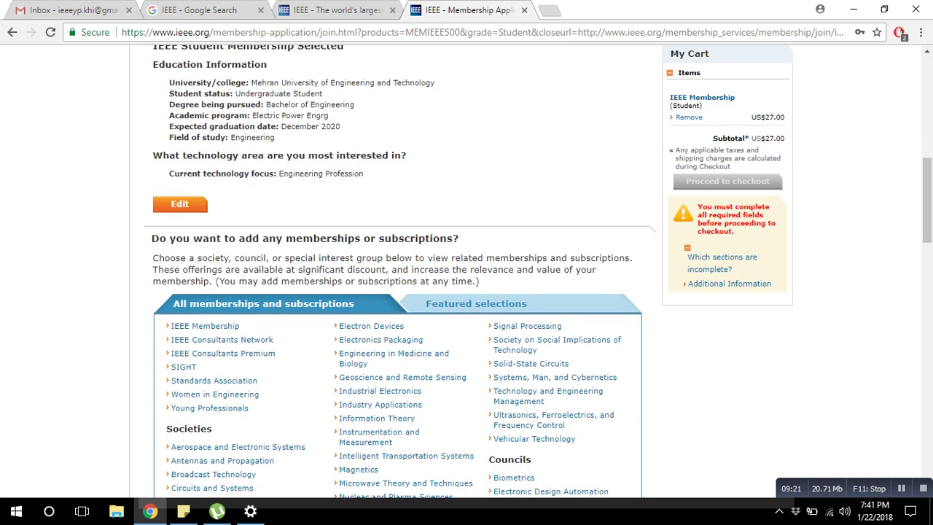
scroll(397, 277, down, 1)
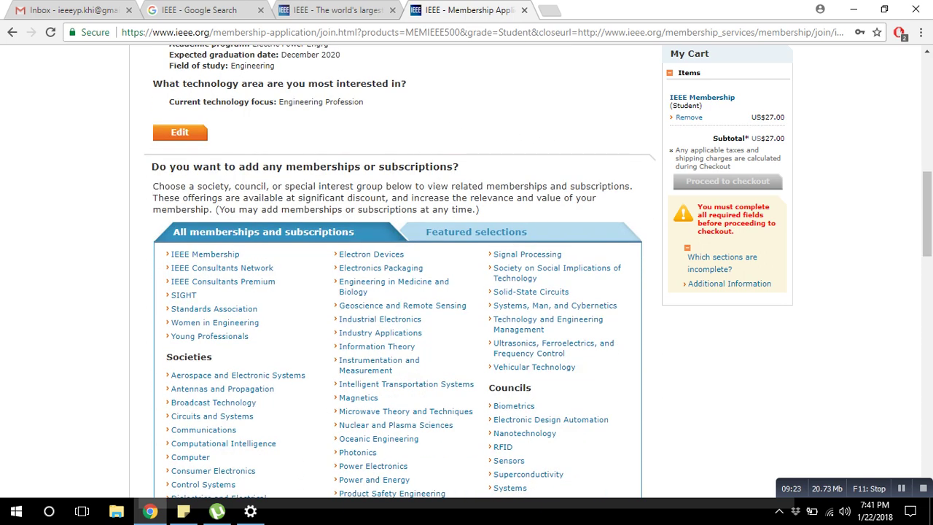
scroll(416, 217, down, 1)
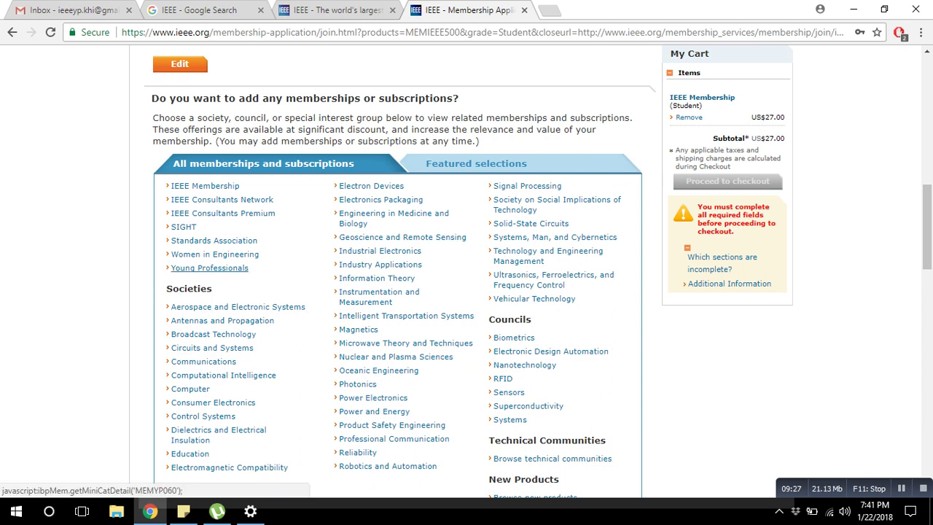
scroll(211, 267, down, 1)
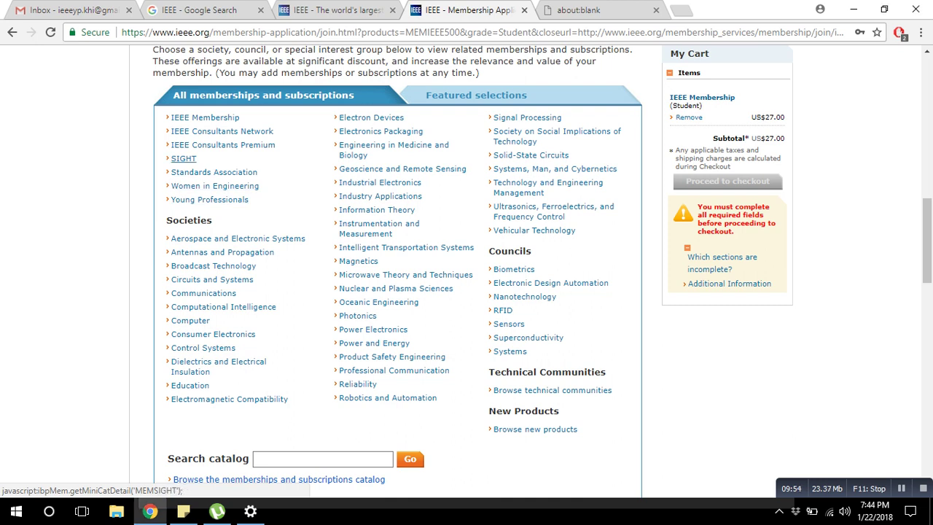
Open the IEEE SIGHT entry and add it to the cart at US$0.00.
click(183, 158)
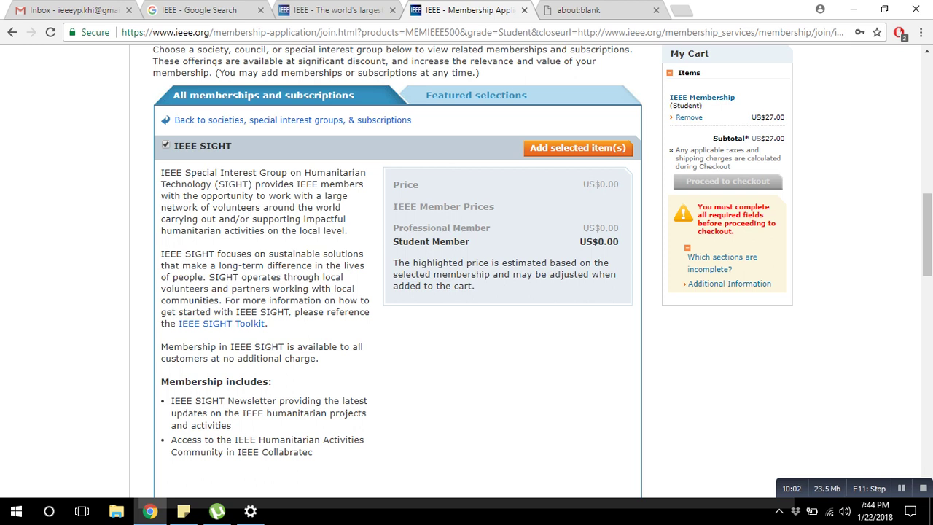
scroll(397, 270, down, 4)
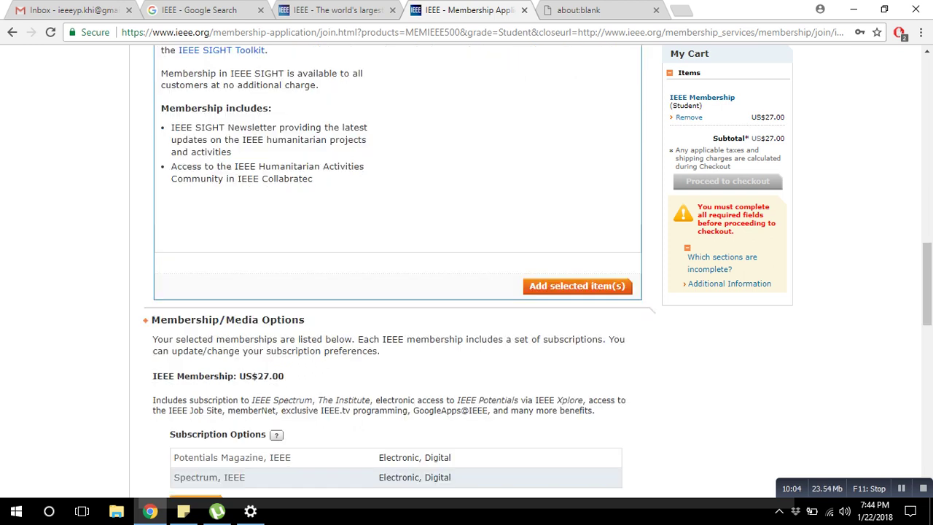
scroll(397, 270, up, 3)
scroll(397, 269, down, 2)
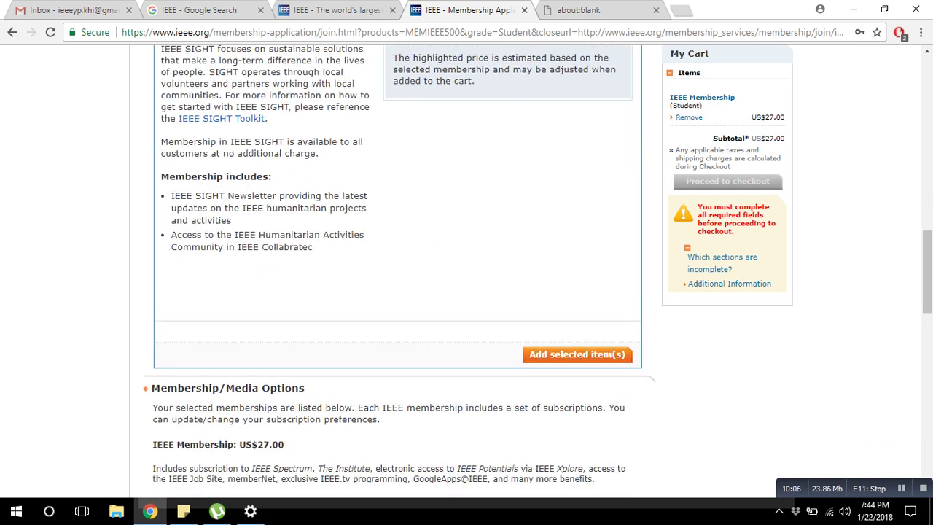
click(577, 490)
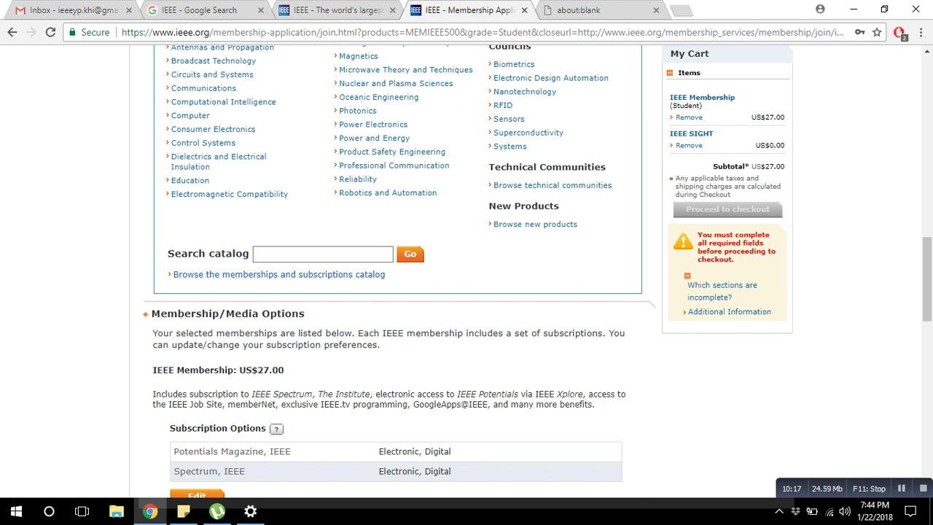
Open Women in Engineering in the catalog and add it to the cart at US$0.00.
scroll(397, 270, up, 3)
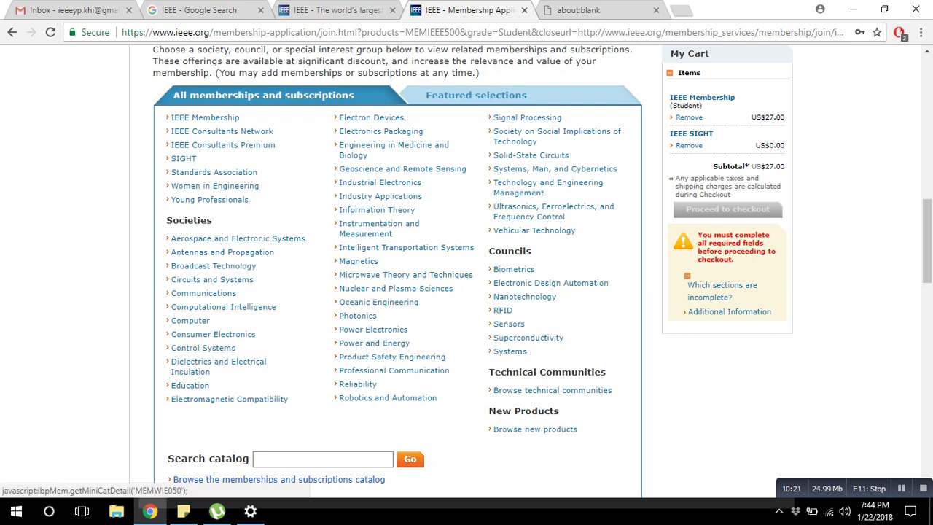
click(214, 186)
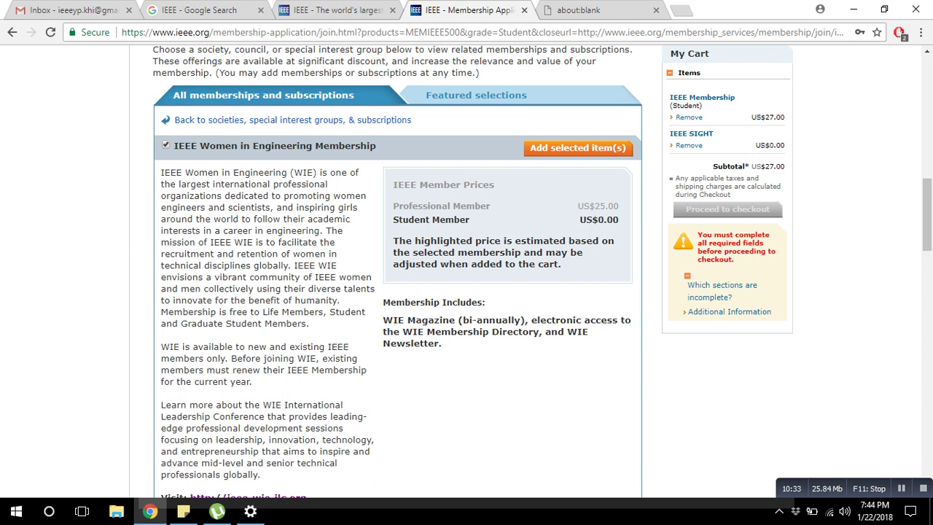
click(577, 147)
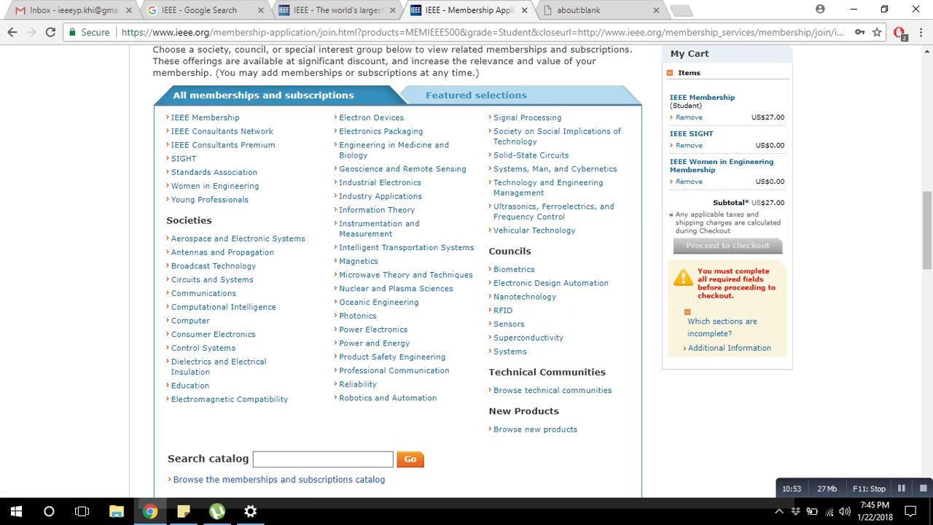
Scroll through Membership/Media Options down to the Additional Information questions.
scroll(397, 269, down, 2)
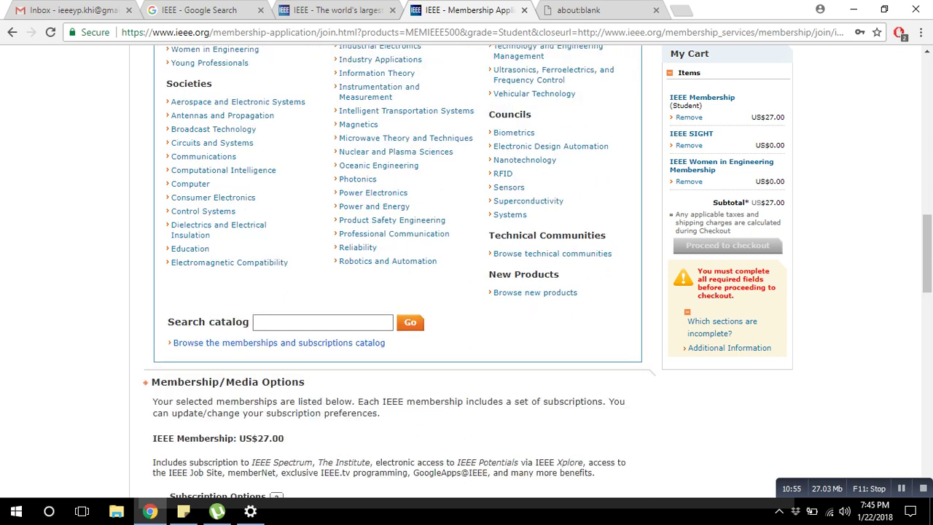
scroll(213, 129, up, 2)
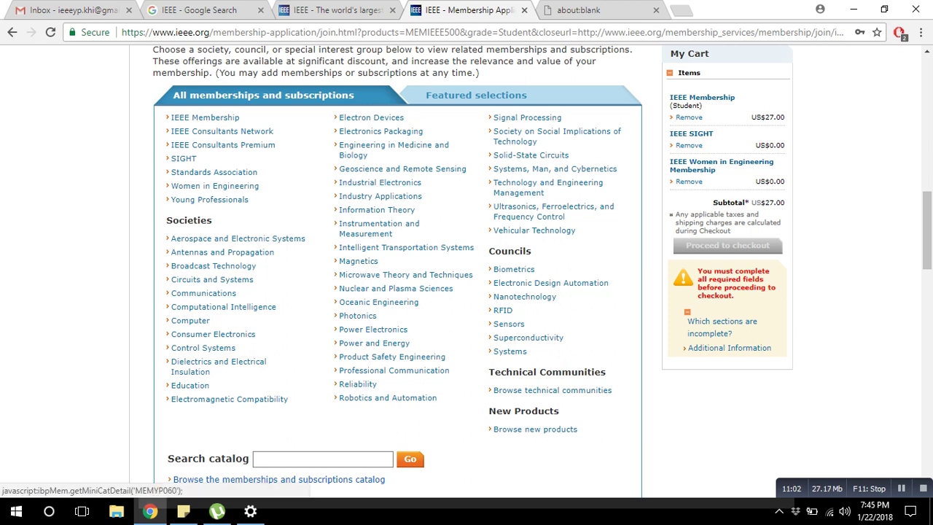
scroll(397, 270, down, 6)
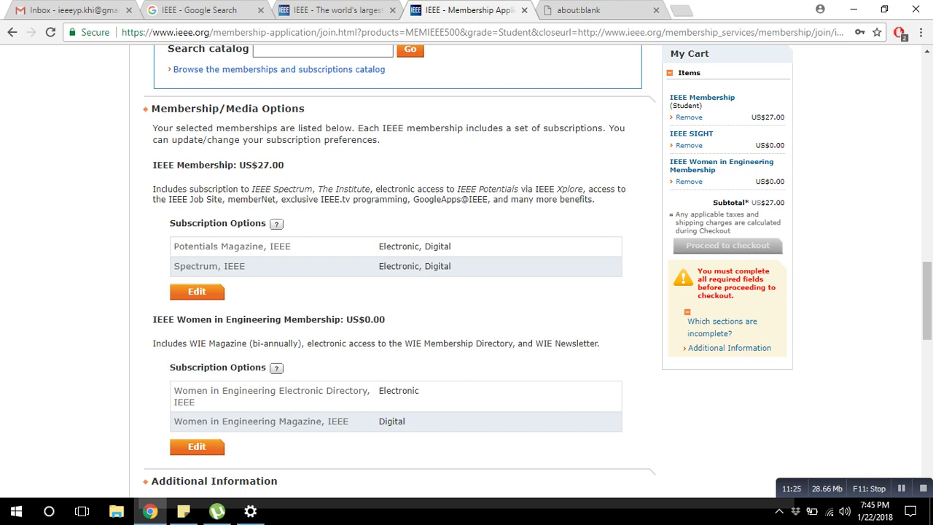
scroll(467, 270, down, 1)
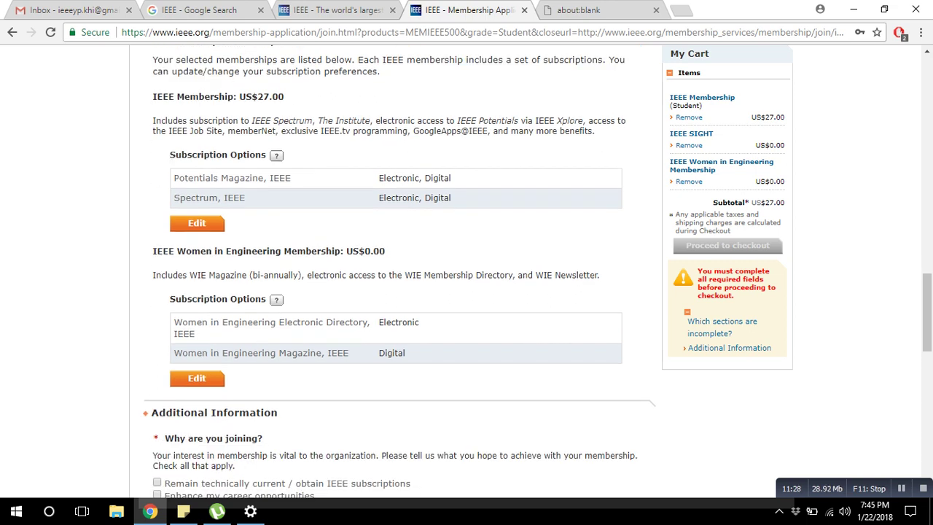
scroll(466, 270, down, 1)
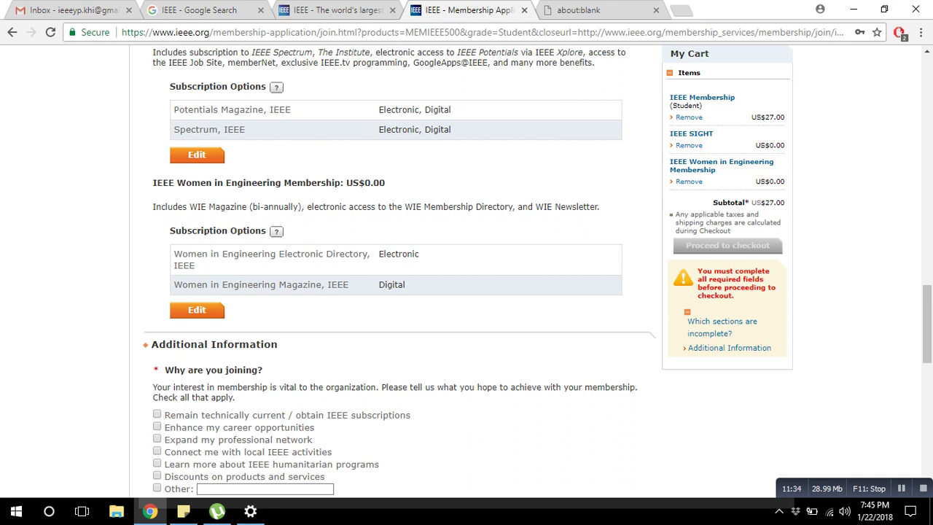
scroll(467, 270, down, 2)
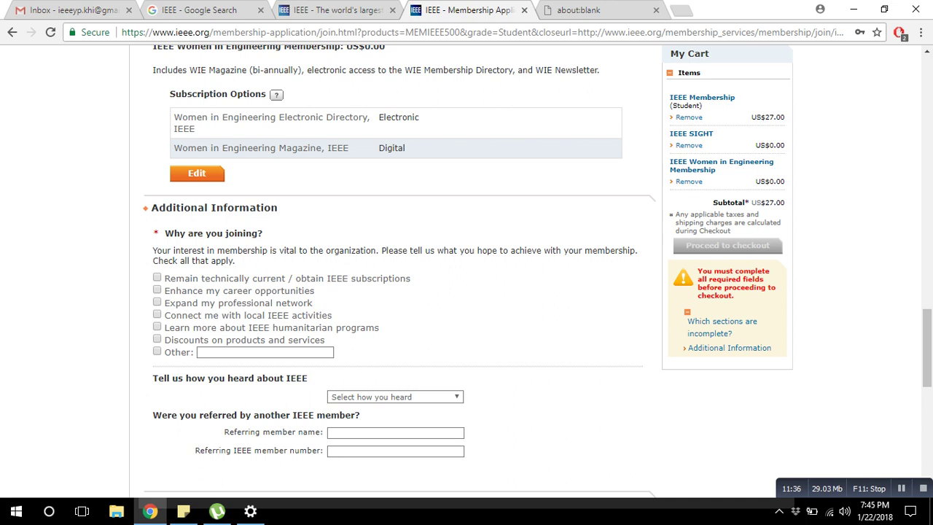
scroll(466, 270, up, 2)
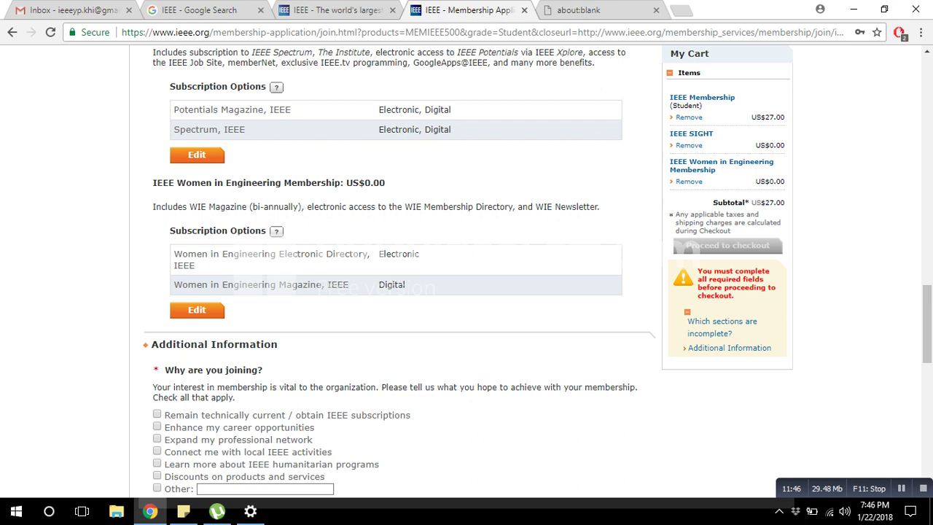
scroll(393, 269, up, 1)
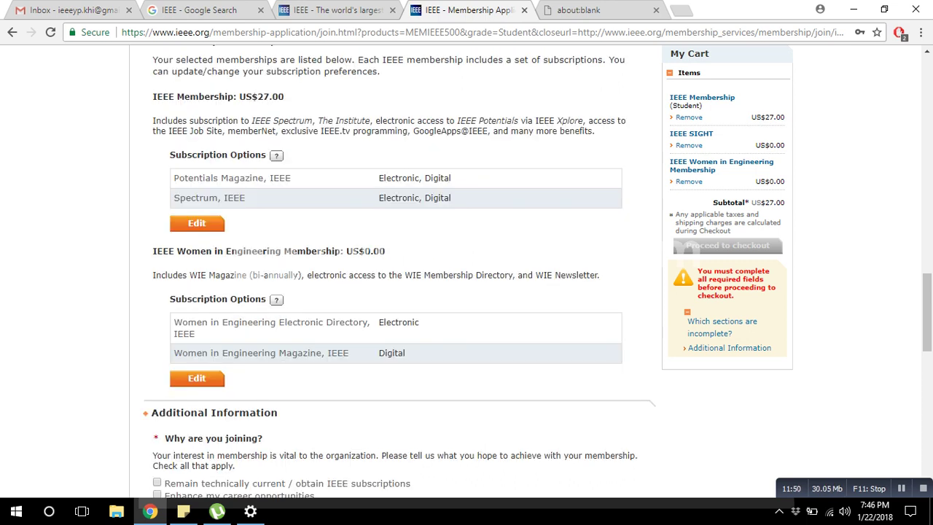
scroll(393, 270, up, 1)
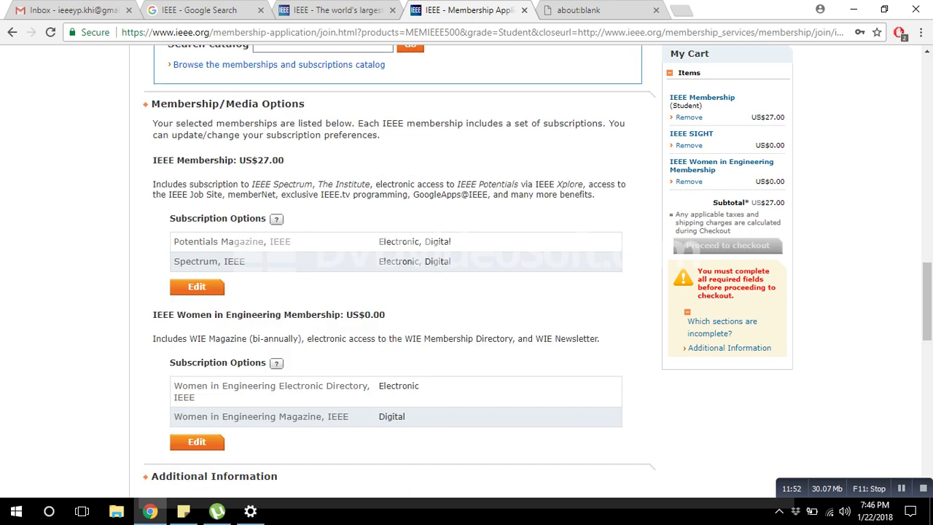
scroll(394, 270, up, 4)
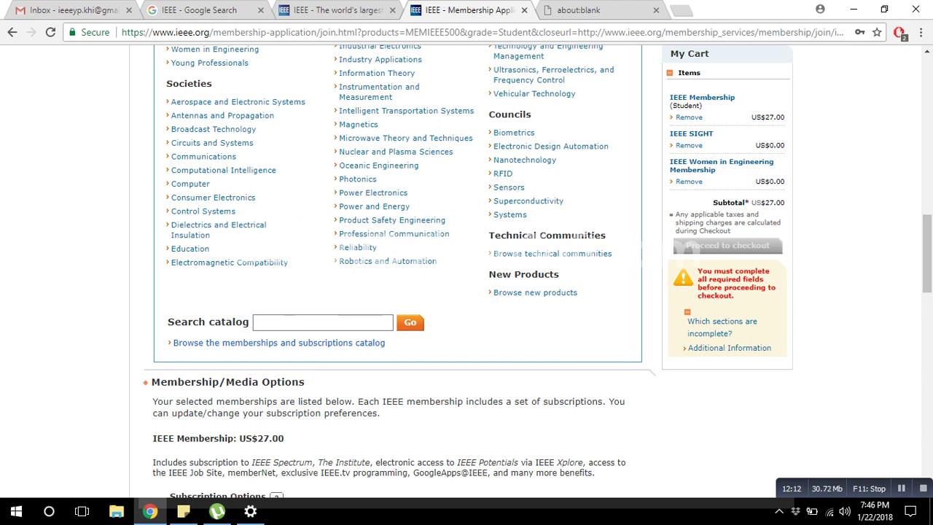
scroll(397, 277, down, 2)
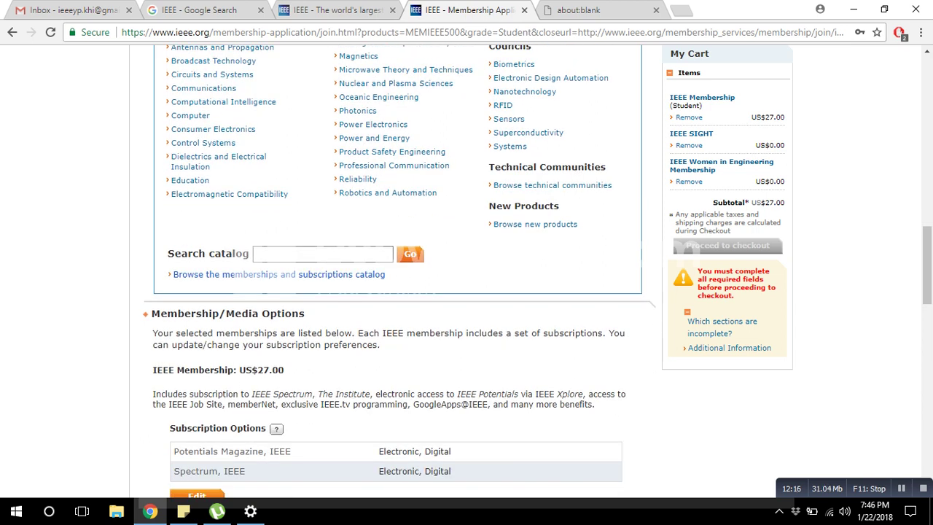
scroll(397, 277, down, 3)
scroll(397, 277, down, 2)
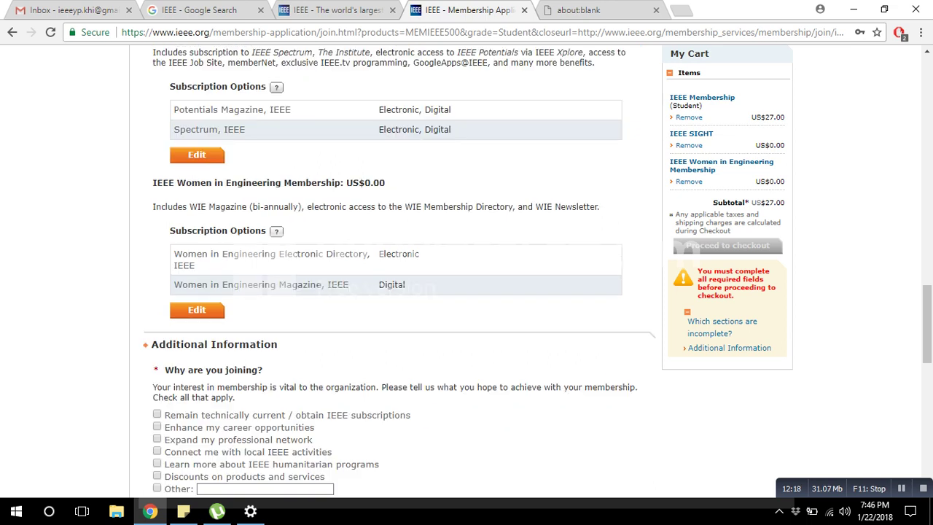
scroll(397, 277, down, 1)
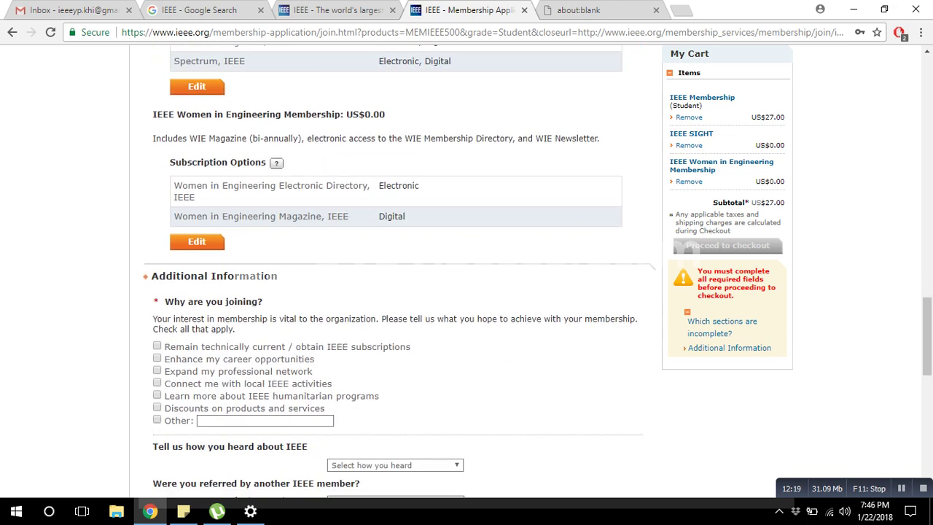
scroll(397, 277, down, 2)
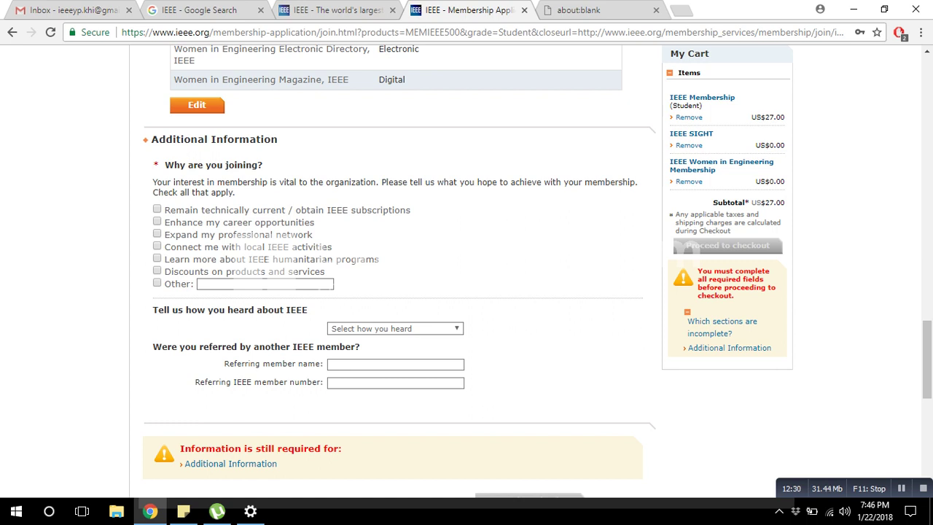
Tick staying technically current, career opportunities, humanitarian programs and discounts as joining reasons.
click(157, 209)
click(156, 221)
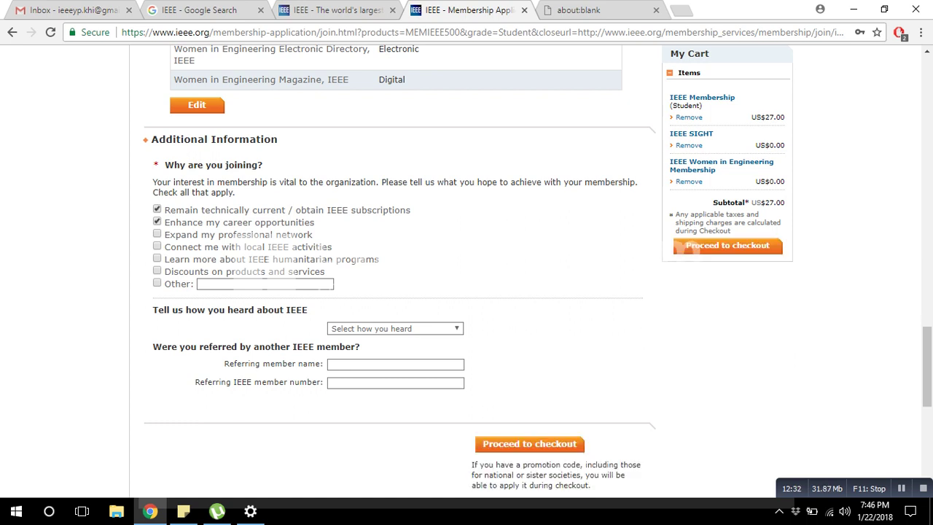
click(156, 234)
click(157, 246)
click(156, 258)
click(156, 271)
click(157, 234)
click(157, 247)
scroll(442, 263, down, 1)
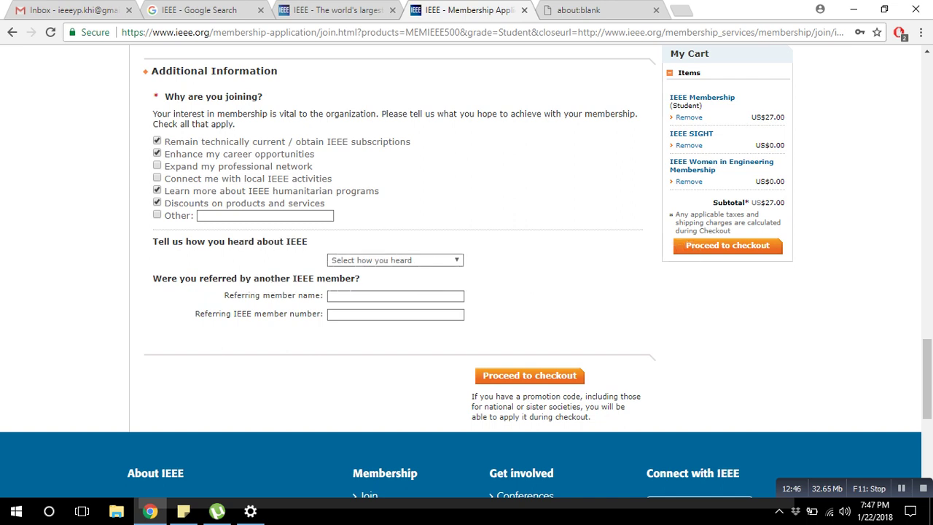
click(442, 260)
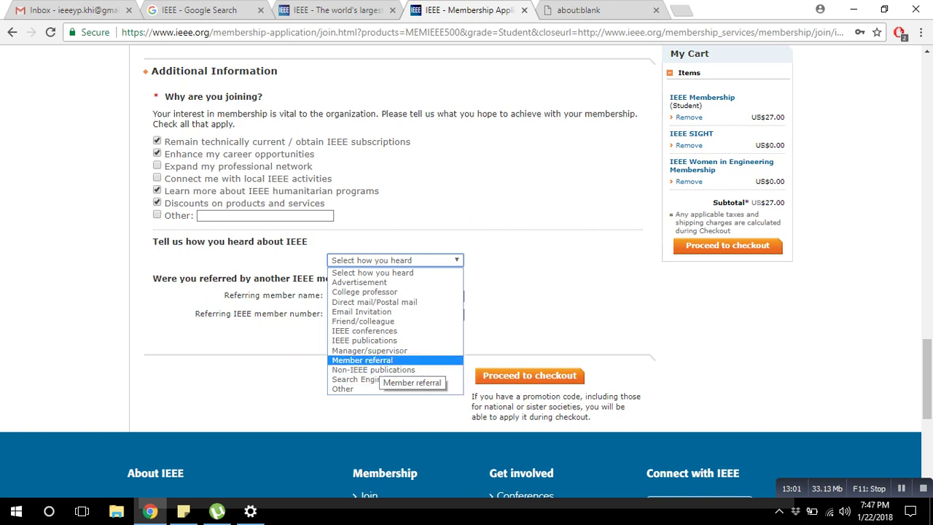
Pick Member referral as how you heard about IEEE, and enter the referring member's name and IEEE member number.
click(376, 360)
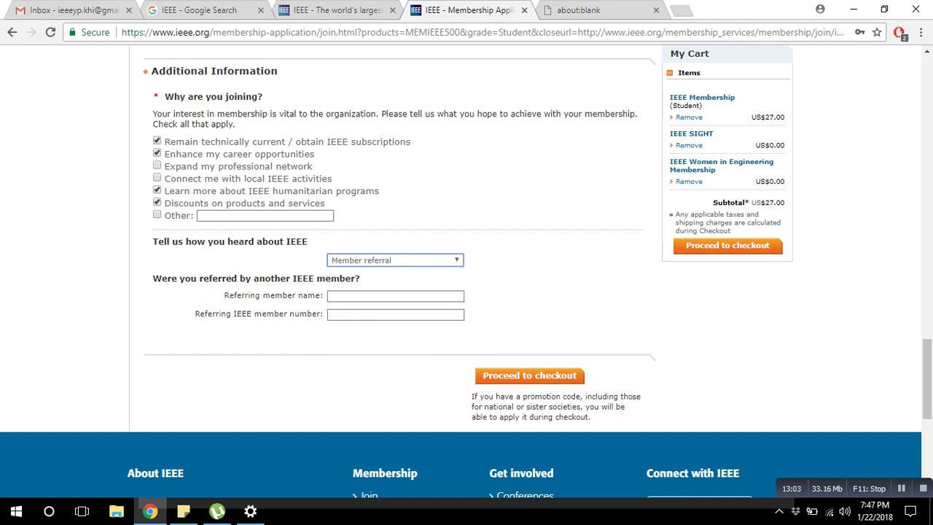
click(395, 295)
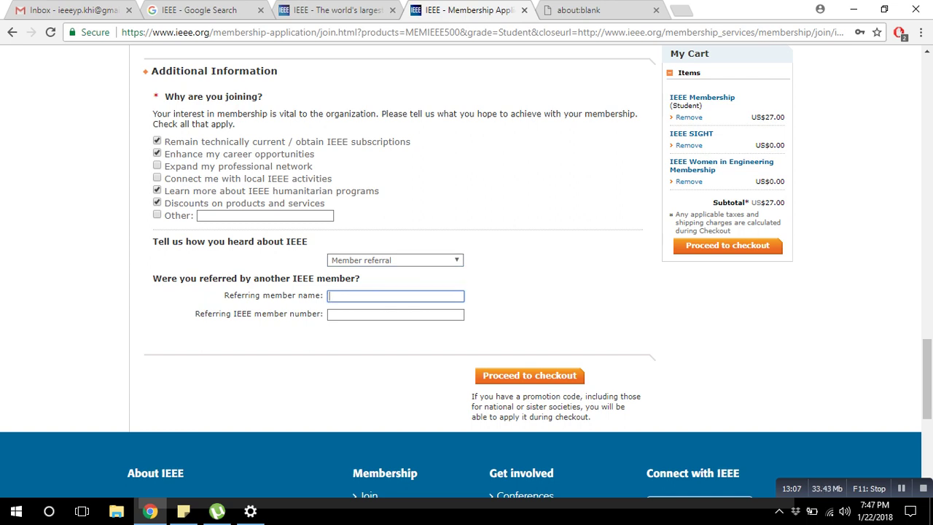
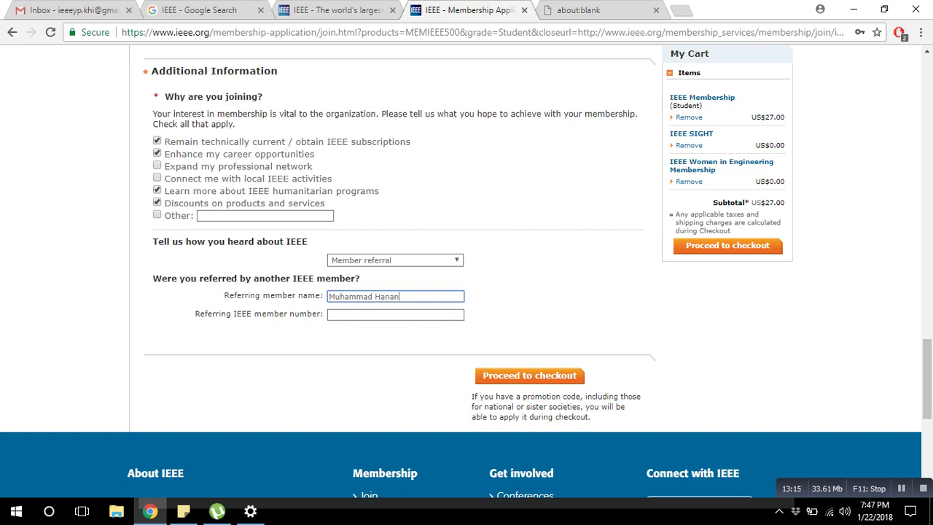
click(395, 313)
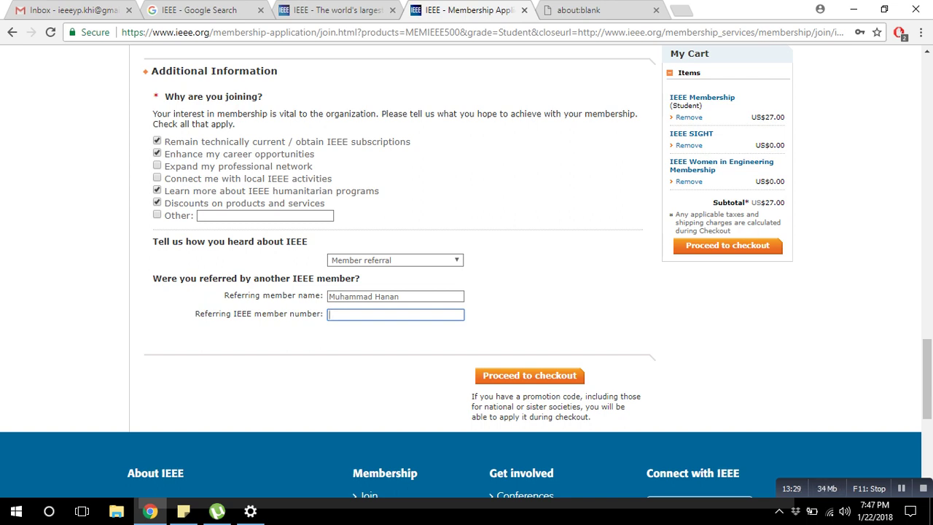
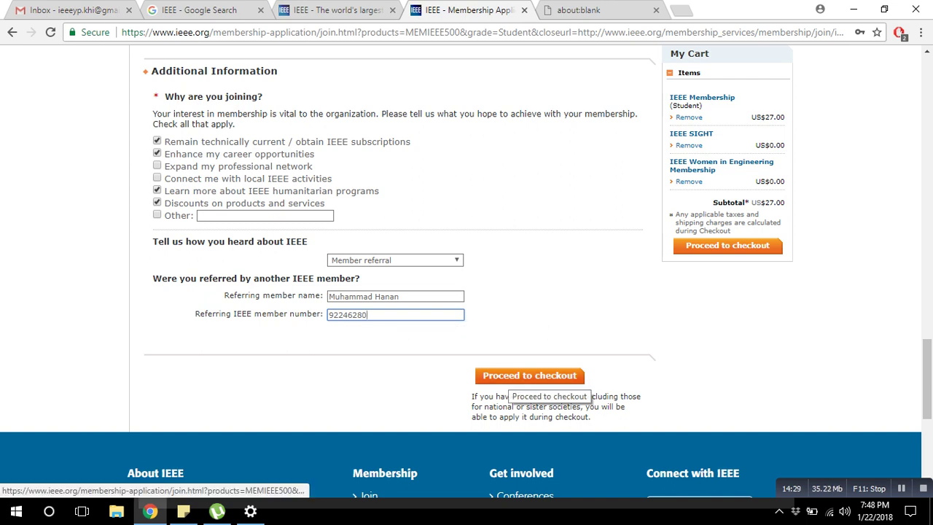
Save the application, go to checkout, and answer Yes to Additional IEEE Memberships, IEEE Standards and local IEEE communications.
click(510, 377)
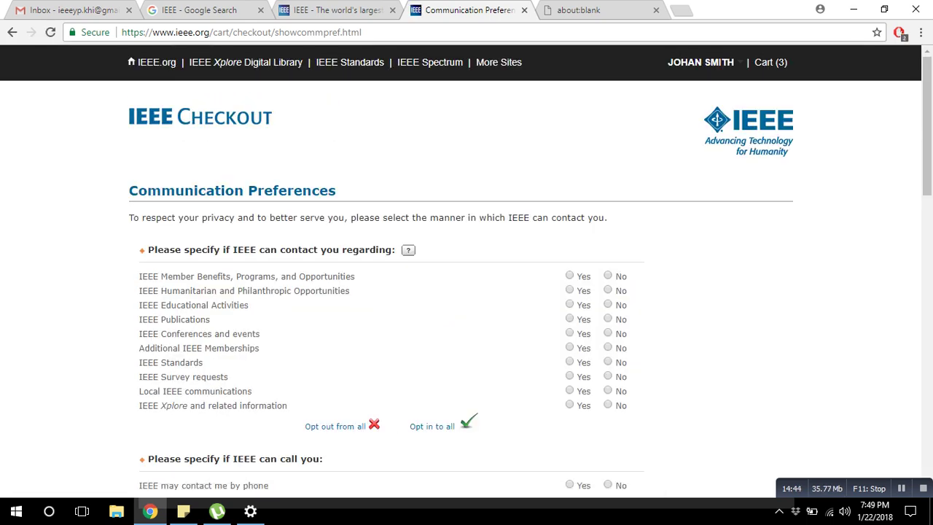
scroll(466, 270, down, 1)
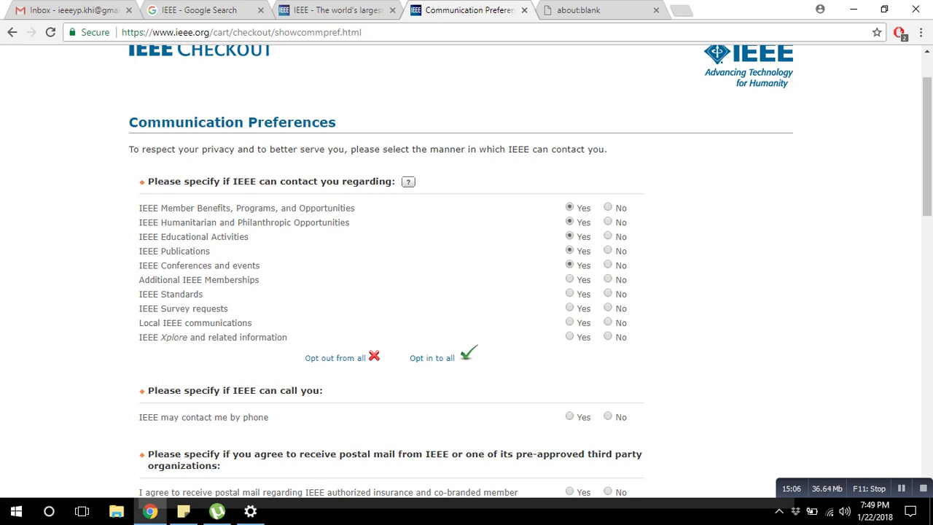
click(570, 279)
click(569, 293)
click(569, 323)
scroll(466, 292, down, 2)
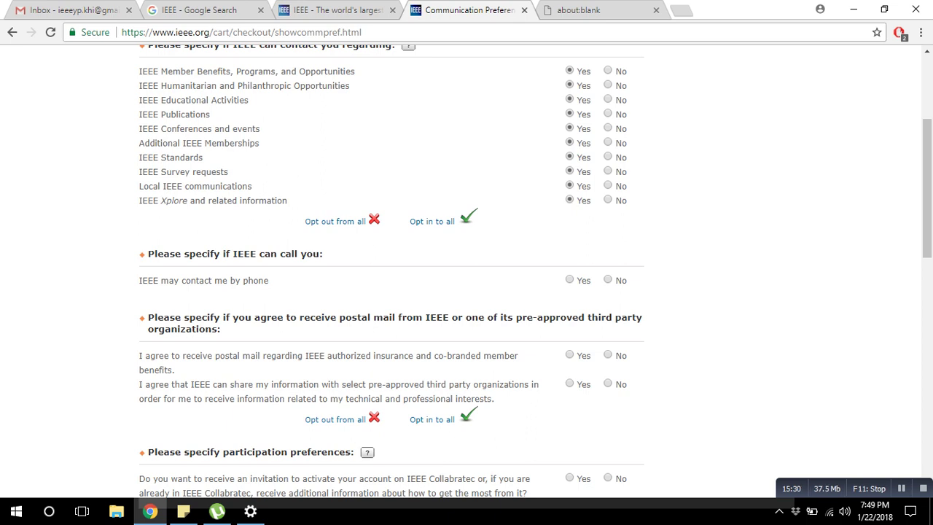
scroll(467, 269, down, 1)
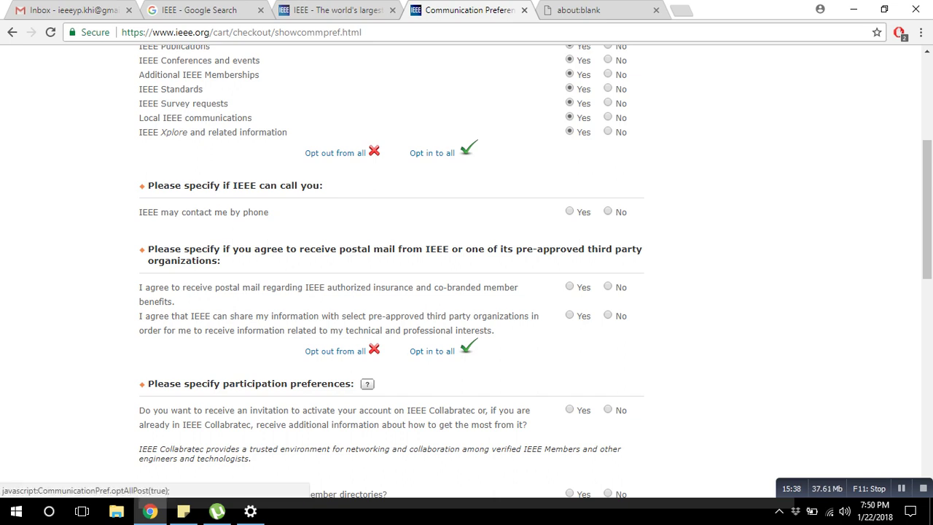
Decline phone contact and opt in to both postal mail options.
click(608, 212)
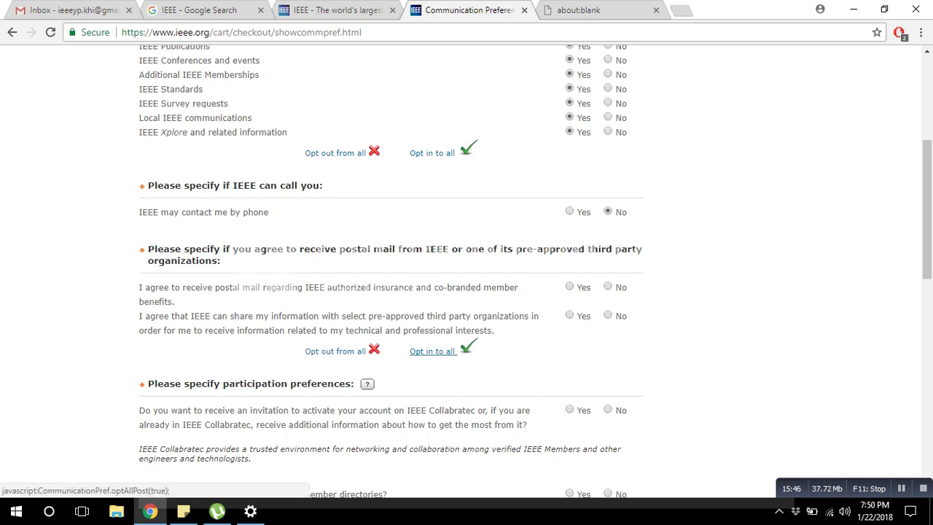
click(431, 350)
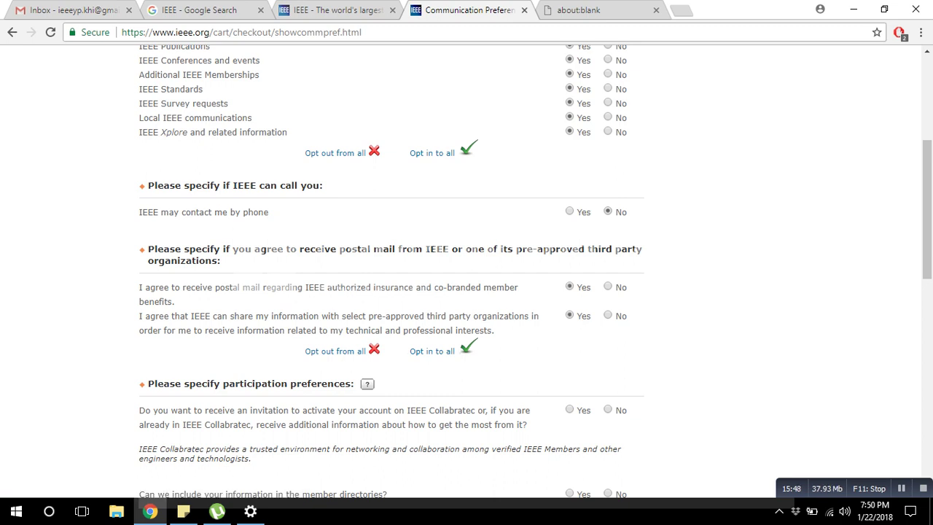
scroll(467, 270, down, 3)
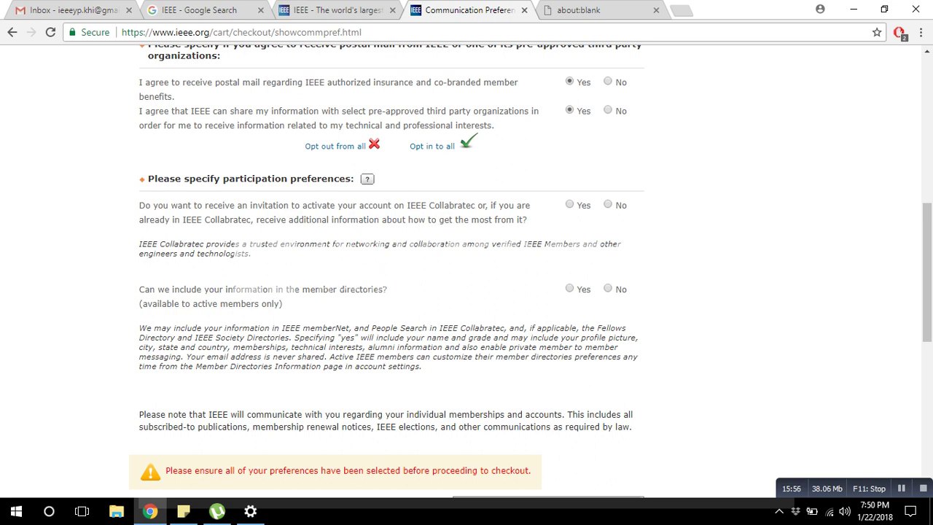
Accept the IEEE Collabratec invitation and member directory listing, then save preferences and continue to checkout.
click(570, 205)
click(570, 288)
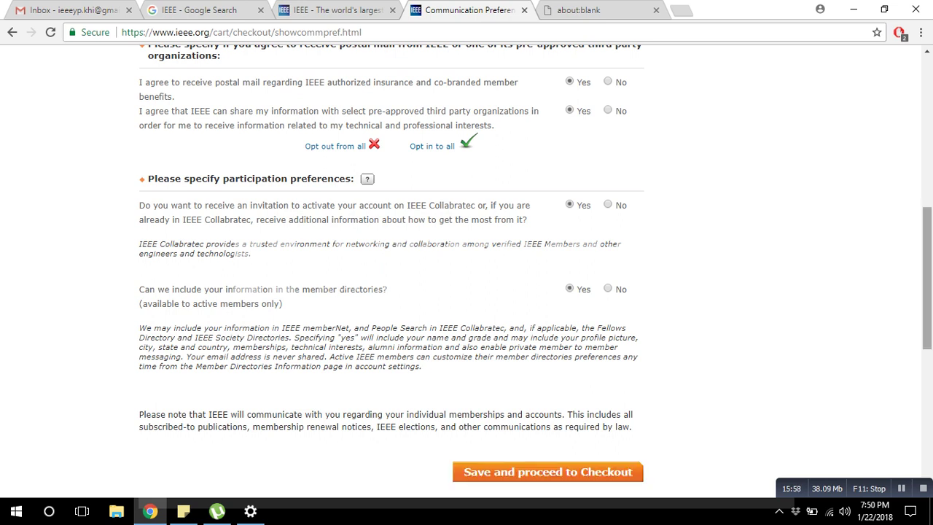
scroll(467, 269, down, 2)
scroll(467, 292, up, 1)
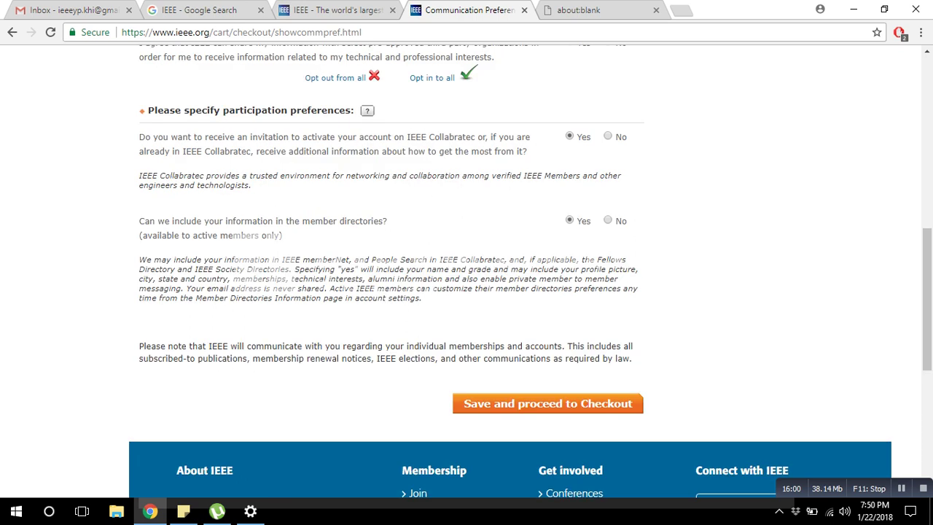
click(547, 402)
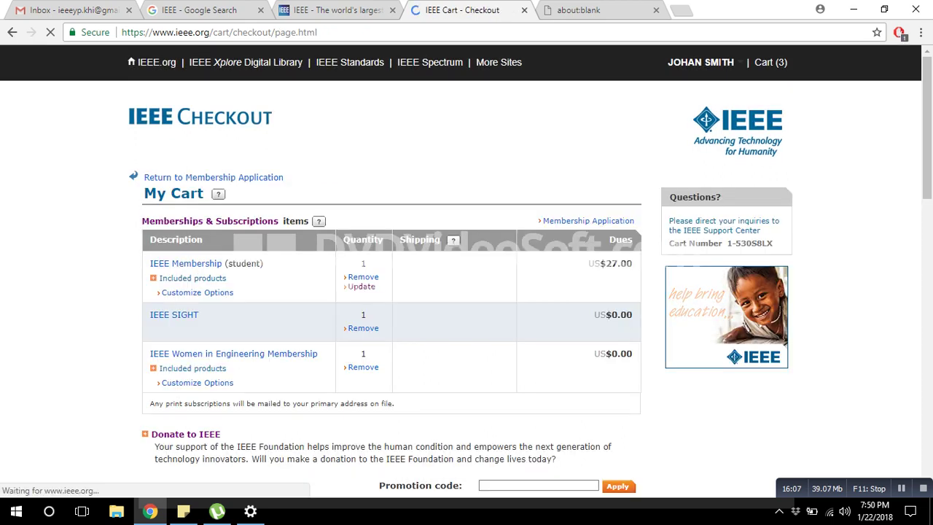
scroll(467, 292, down, 1)
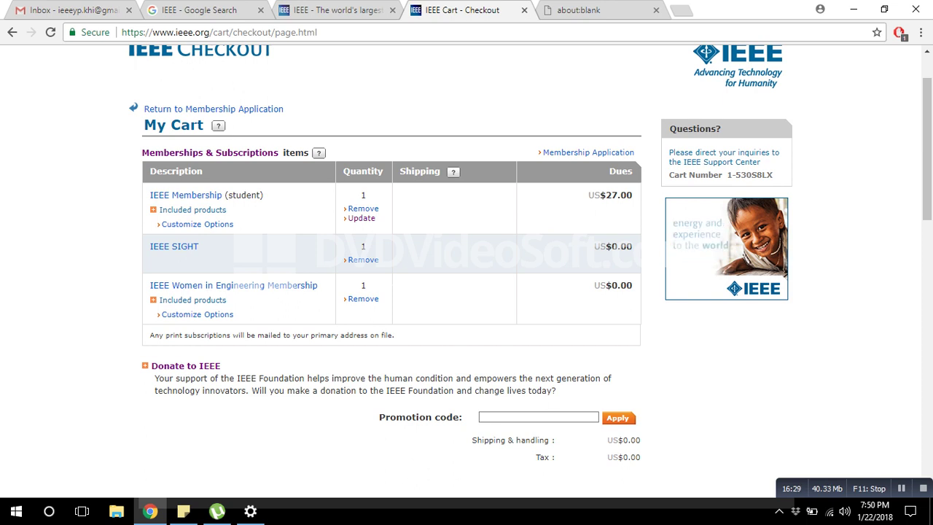
scroll(466, 263, down, 1)
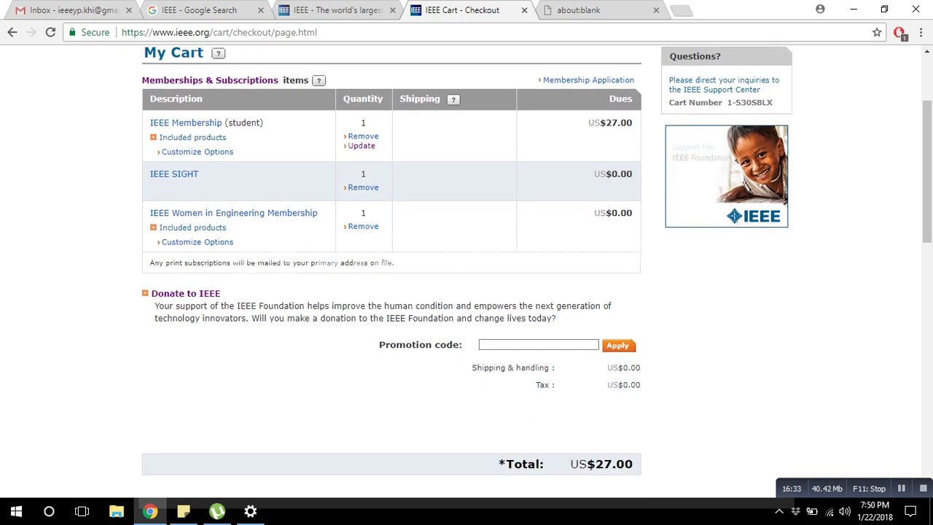
scroll(466, 262, down, 1)
scroll(538, 219, down, 1)
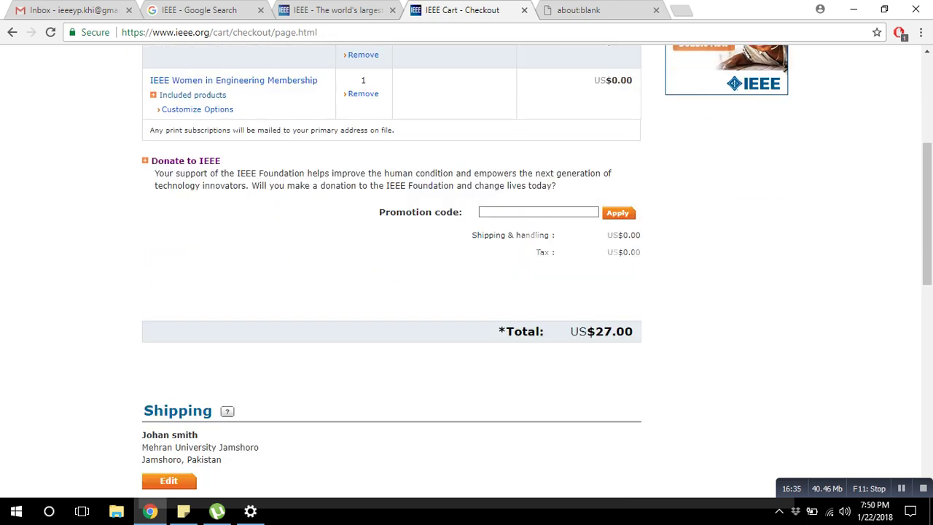
click(538, 212)
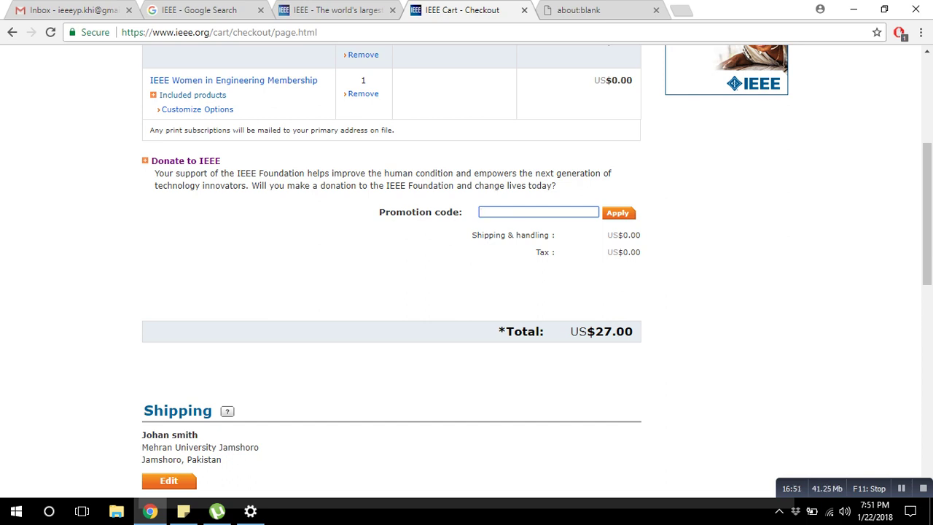
scroll(466, 271, down, 2)
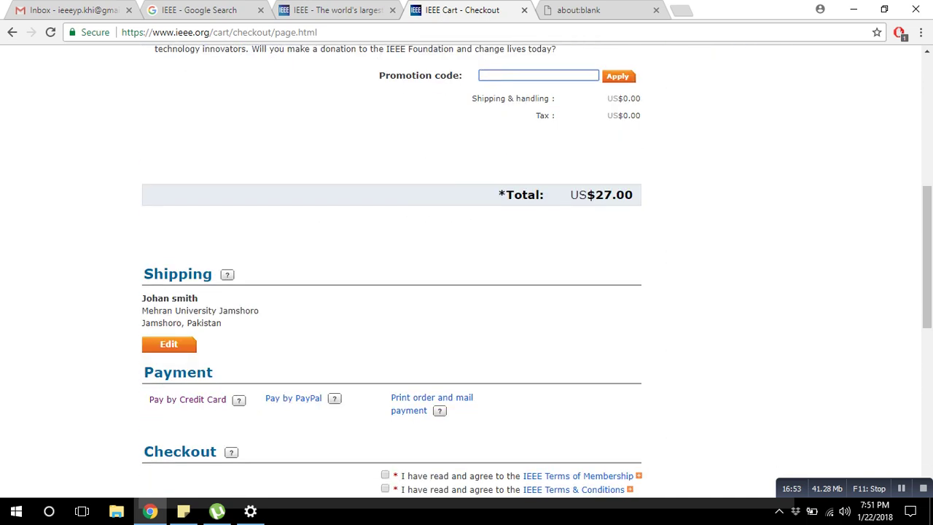
scroll(467, 271, down, 1)
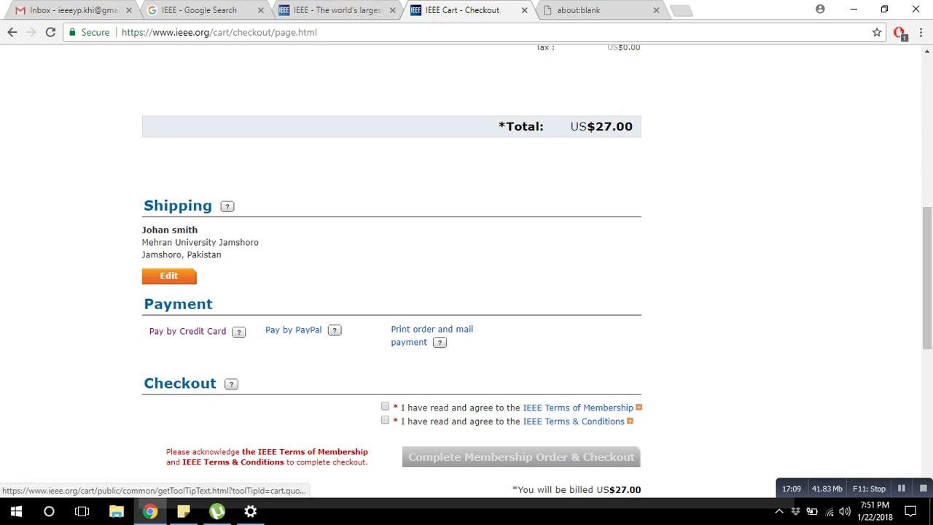
click(188, 331)
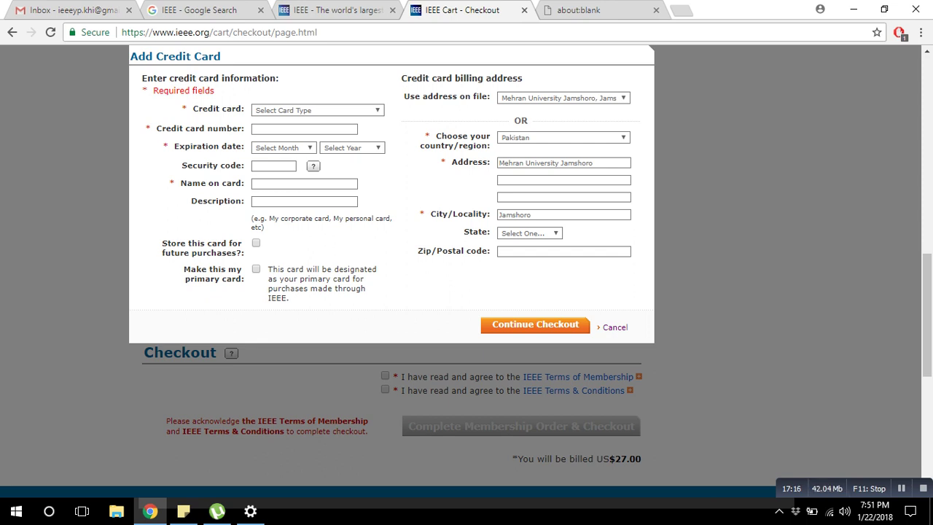
click(317, 110)
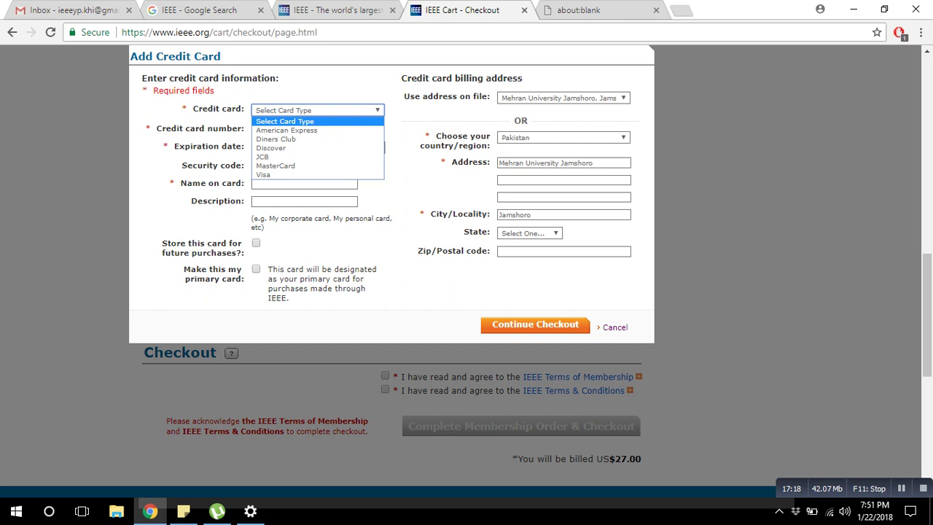
key(Escape)
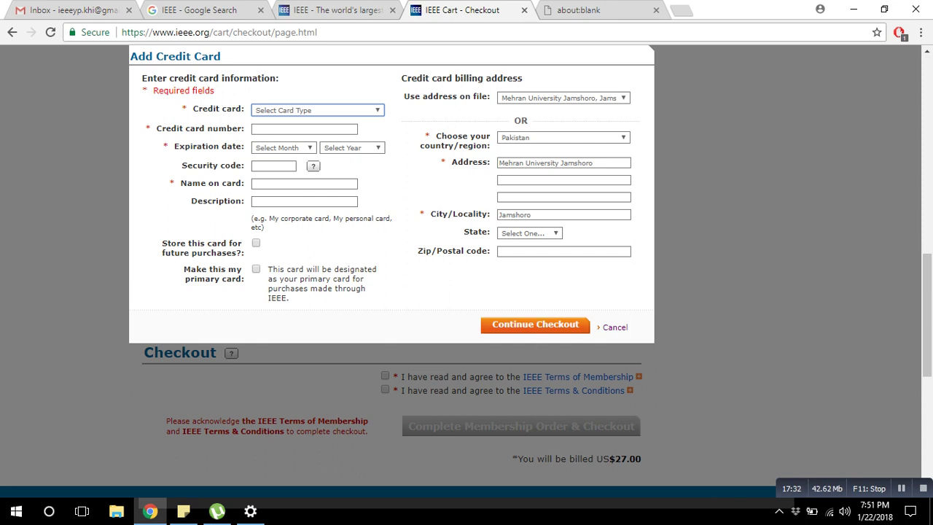
click(614, 326)
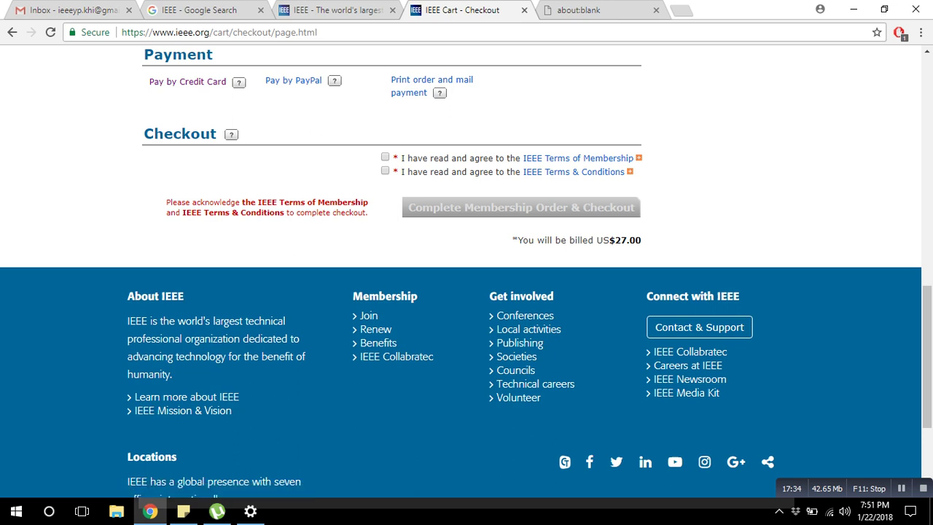
Tick the IEEE Terms of Membership and IEEE Terms & Conditions checkboxes on the US$27.00 checkout.
scroll(466, 269, up, 2)
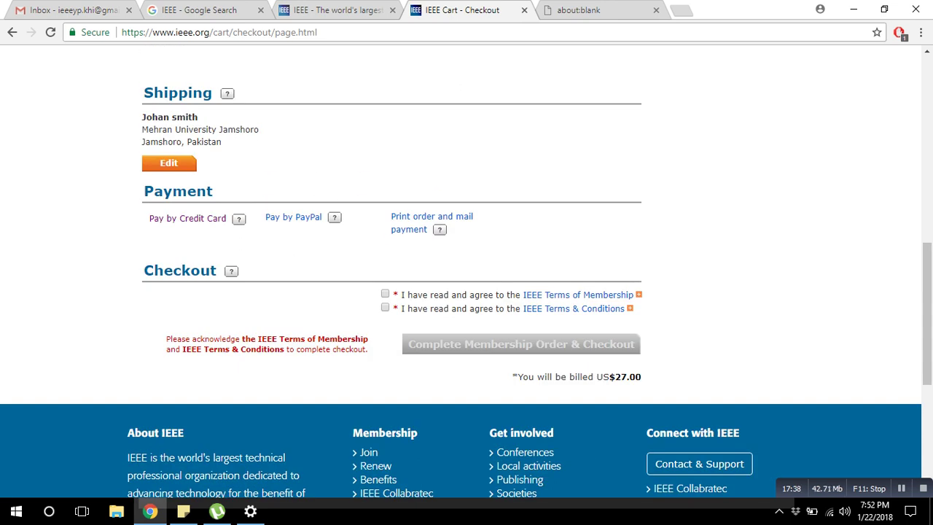
click(385, 293)
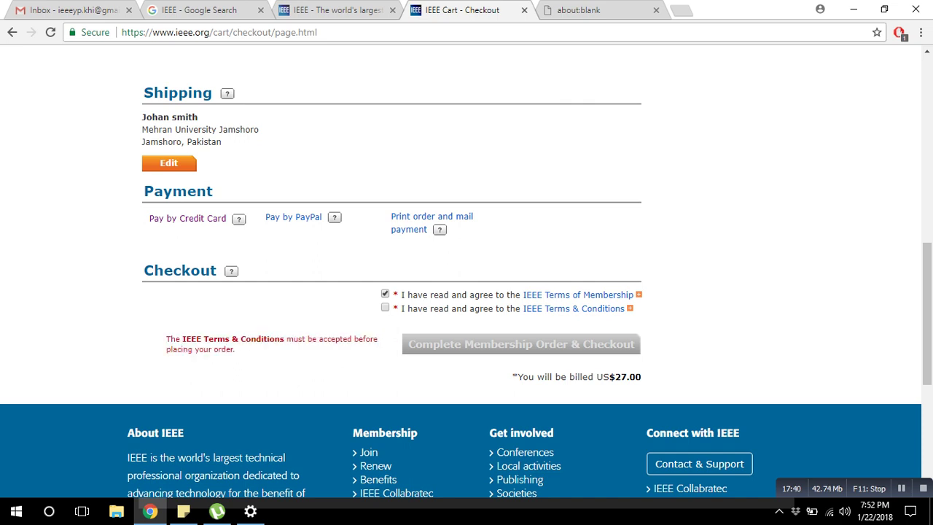
click(385, 307)
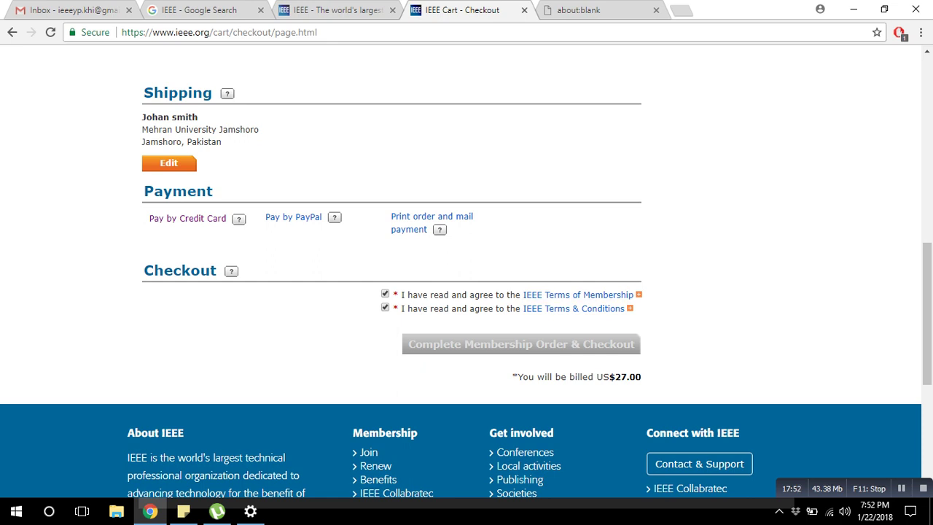
scroll(467, 270, up, 2)
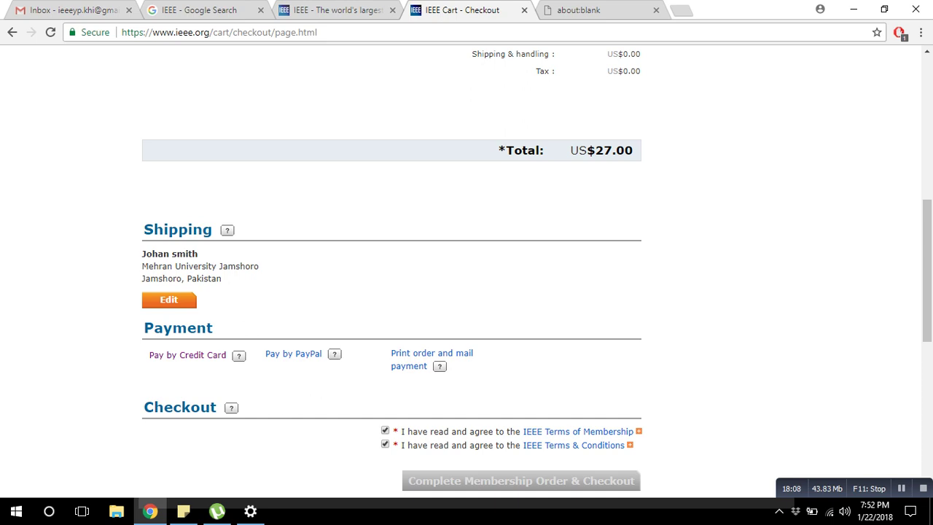
scroll(466, 270, up, 6)
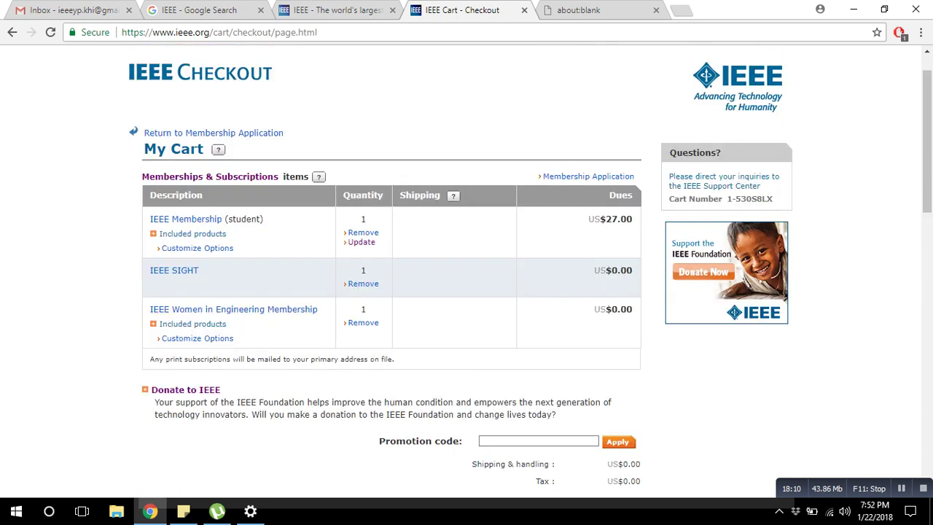
scroll(467, 270, up, 1)
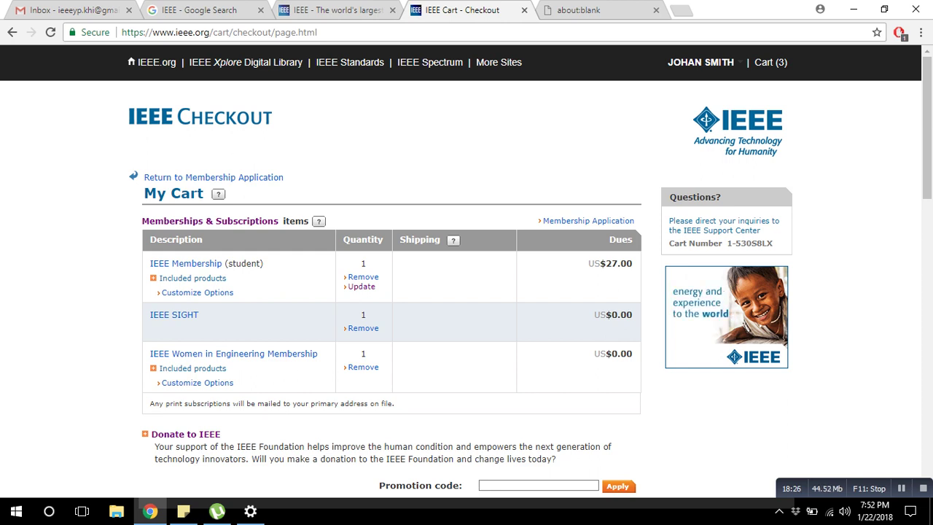
scroll(467, 255, down, 7)
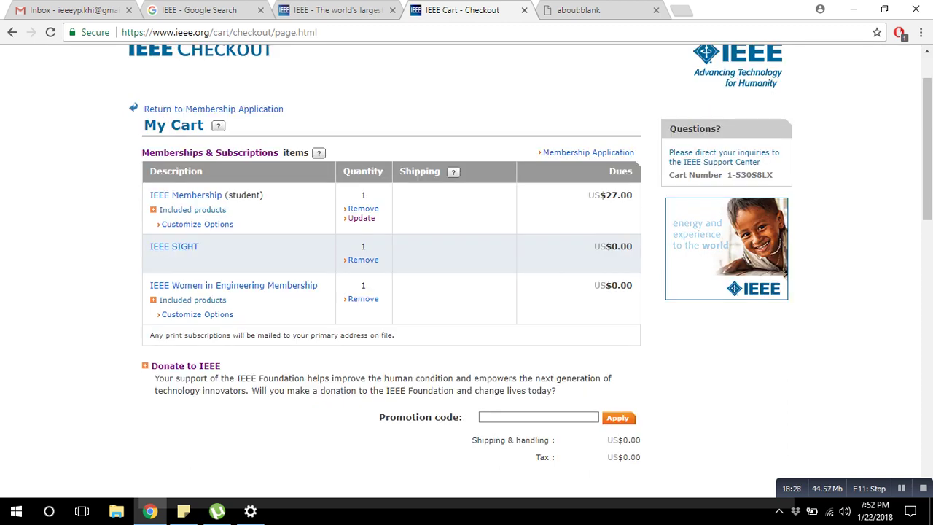